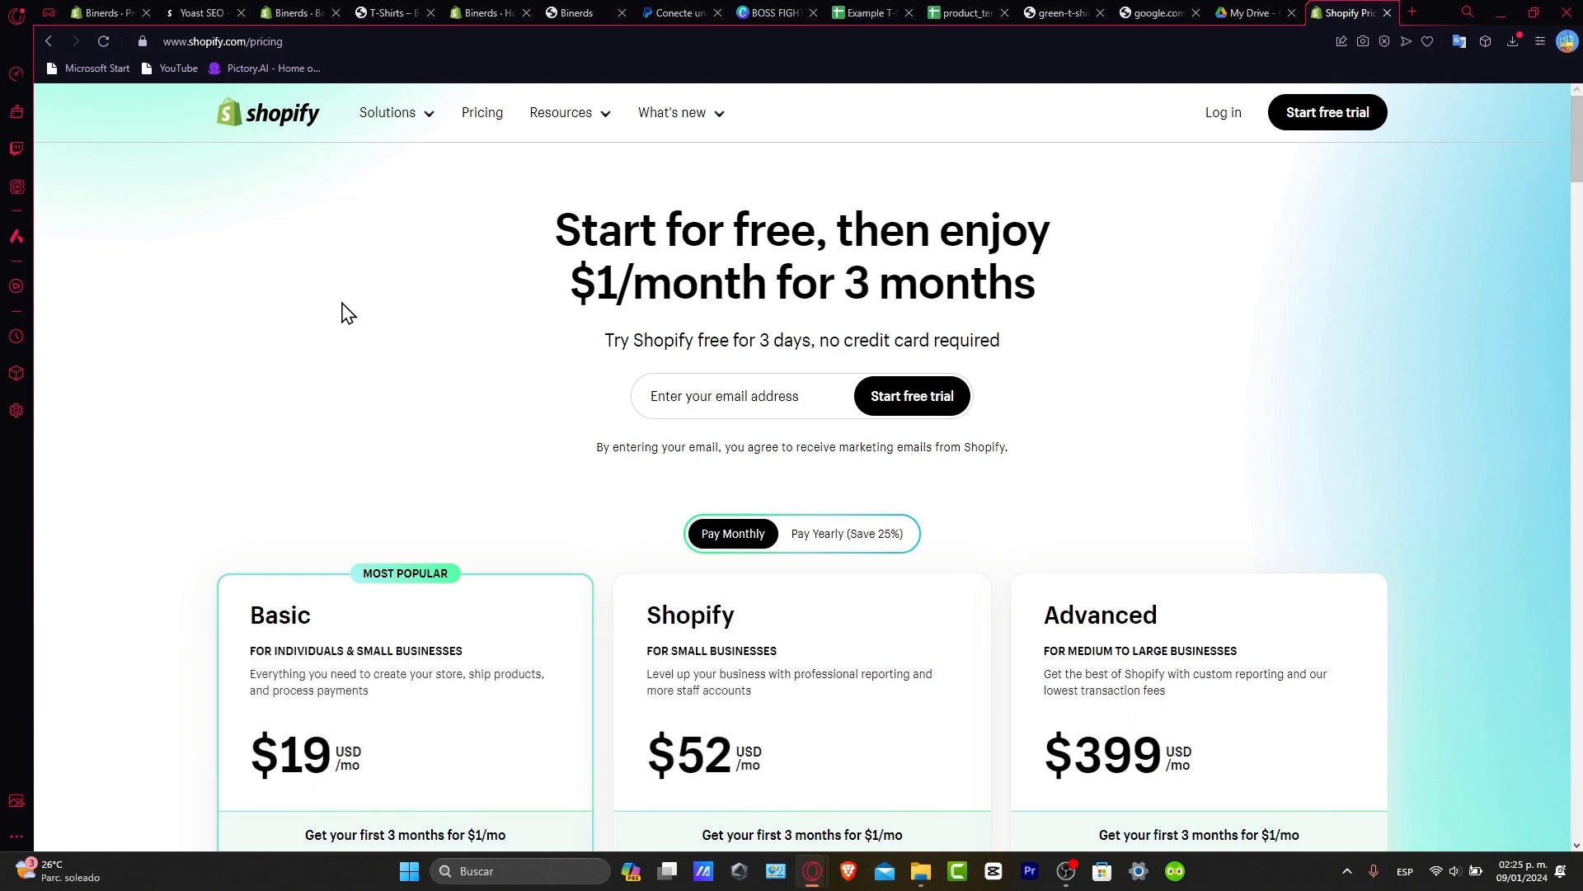
- Expand Compare plan features and scroll down the pricing page to Alternative solutions
{"action": "scroll", "coordinate": [646, 413], "scroll_direction": "down", "scroll_amount": 18}
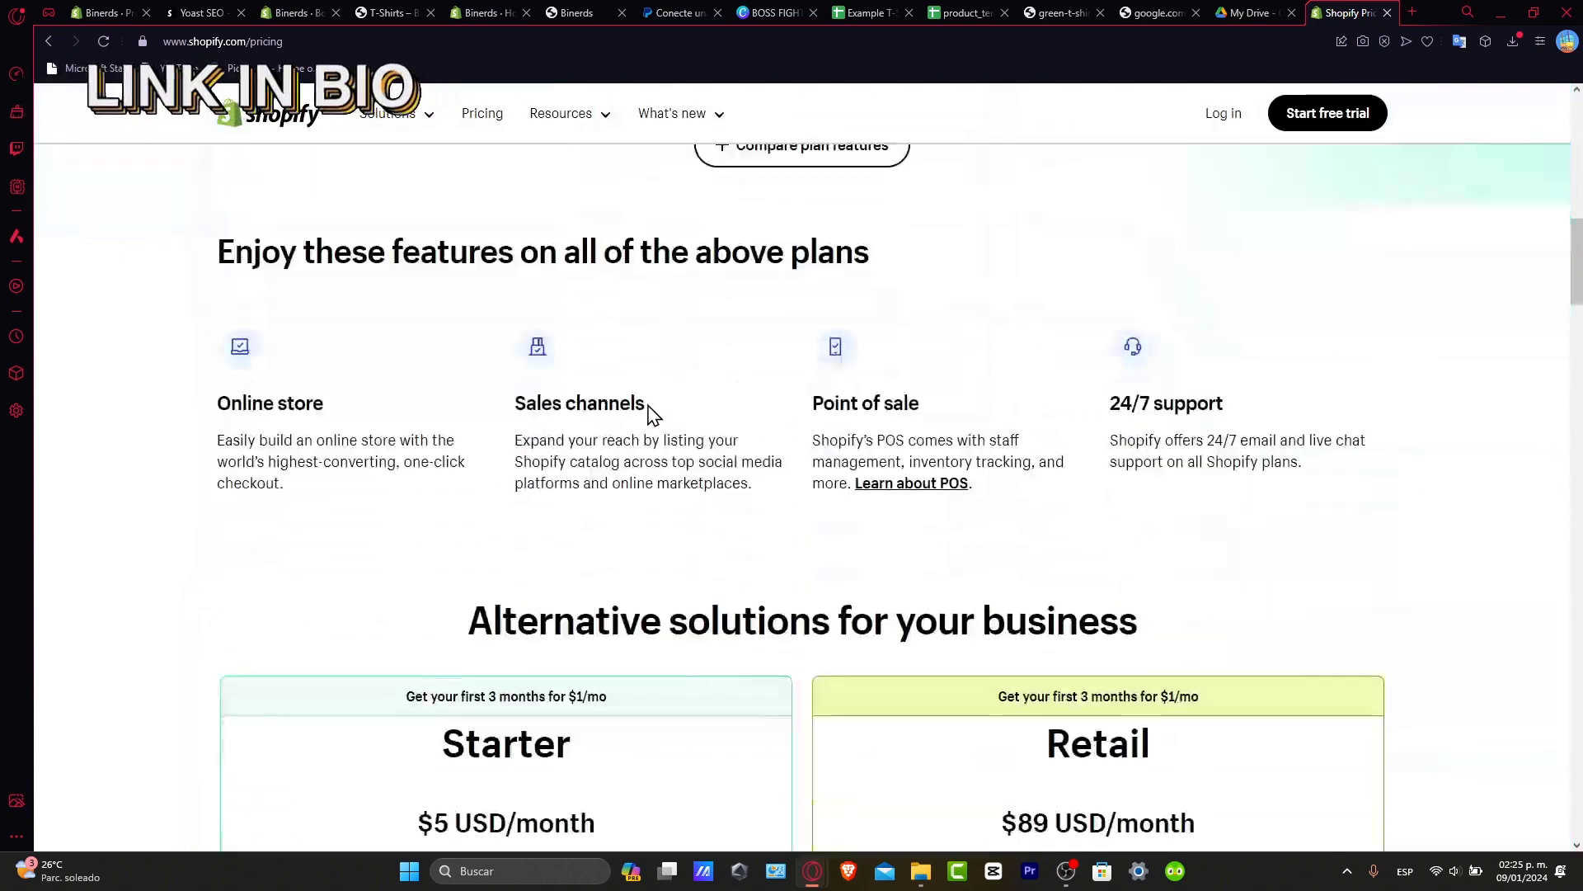
{"action": "scroll", "coordinate": [664, 413], "scroll_direction": "up", "scroll_amount": 8}
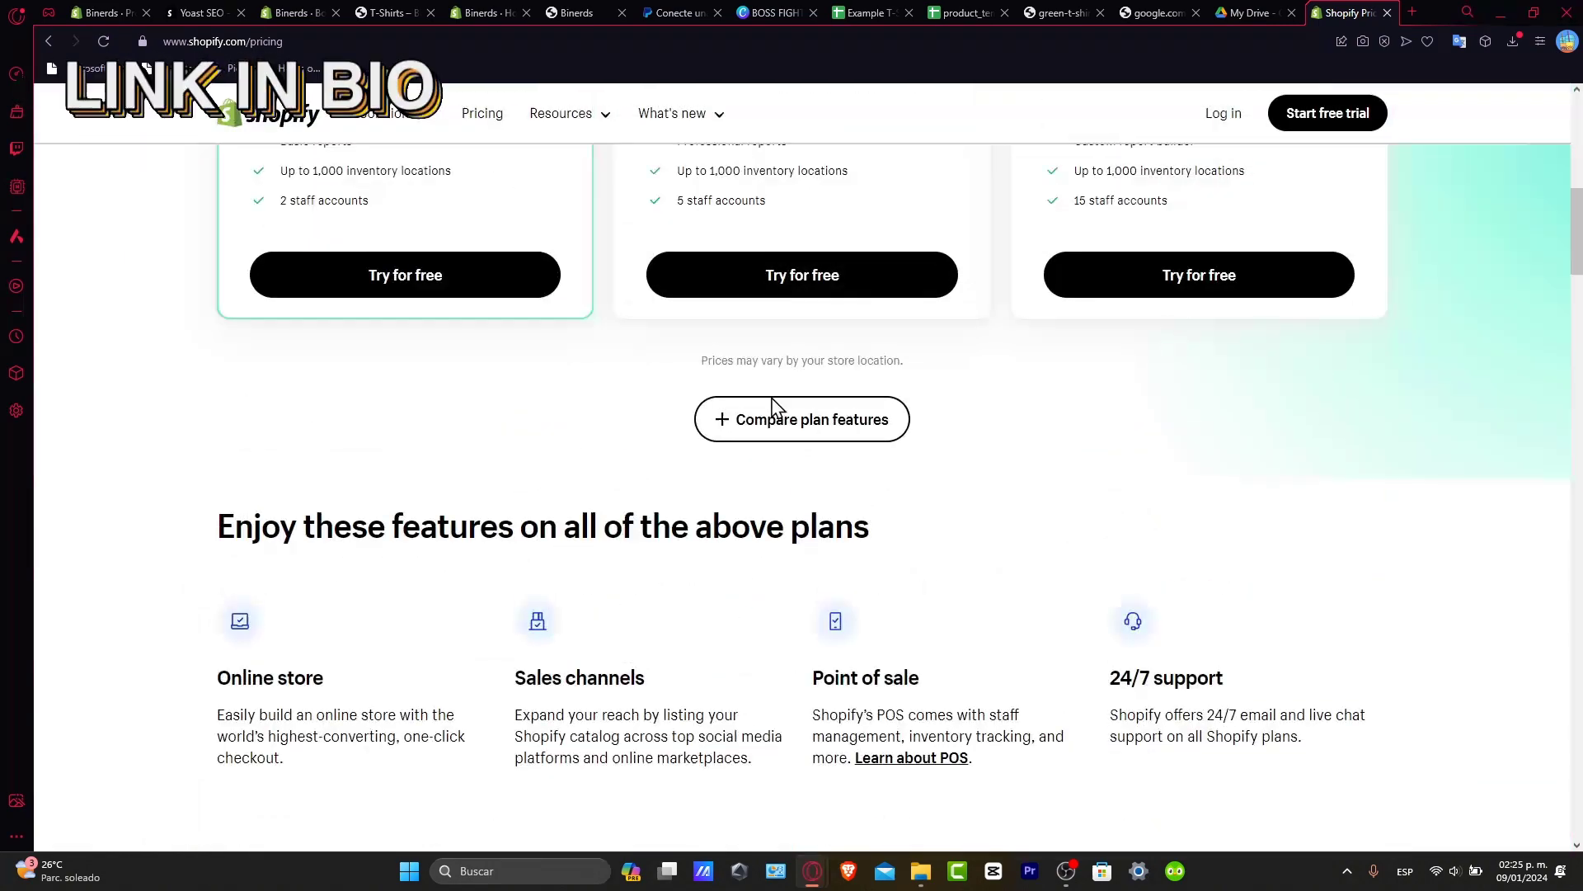
{"action": "left_click", "coordinate": [771, 421]}
{"action": "scroll", "coordinate": [766, 422], "scroll_direction": "down", "scroll_amount": 3}
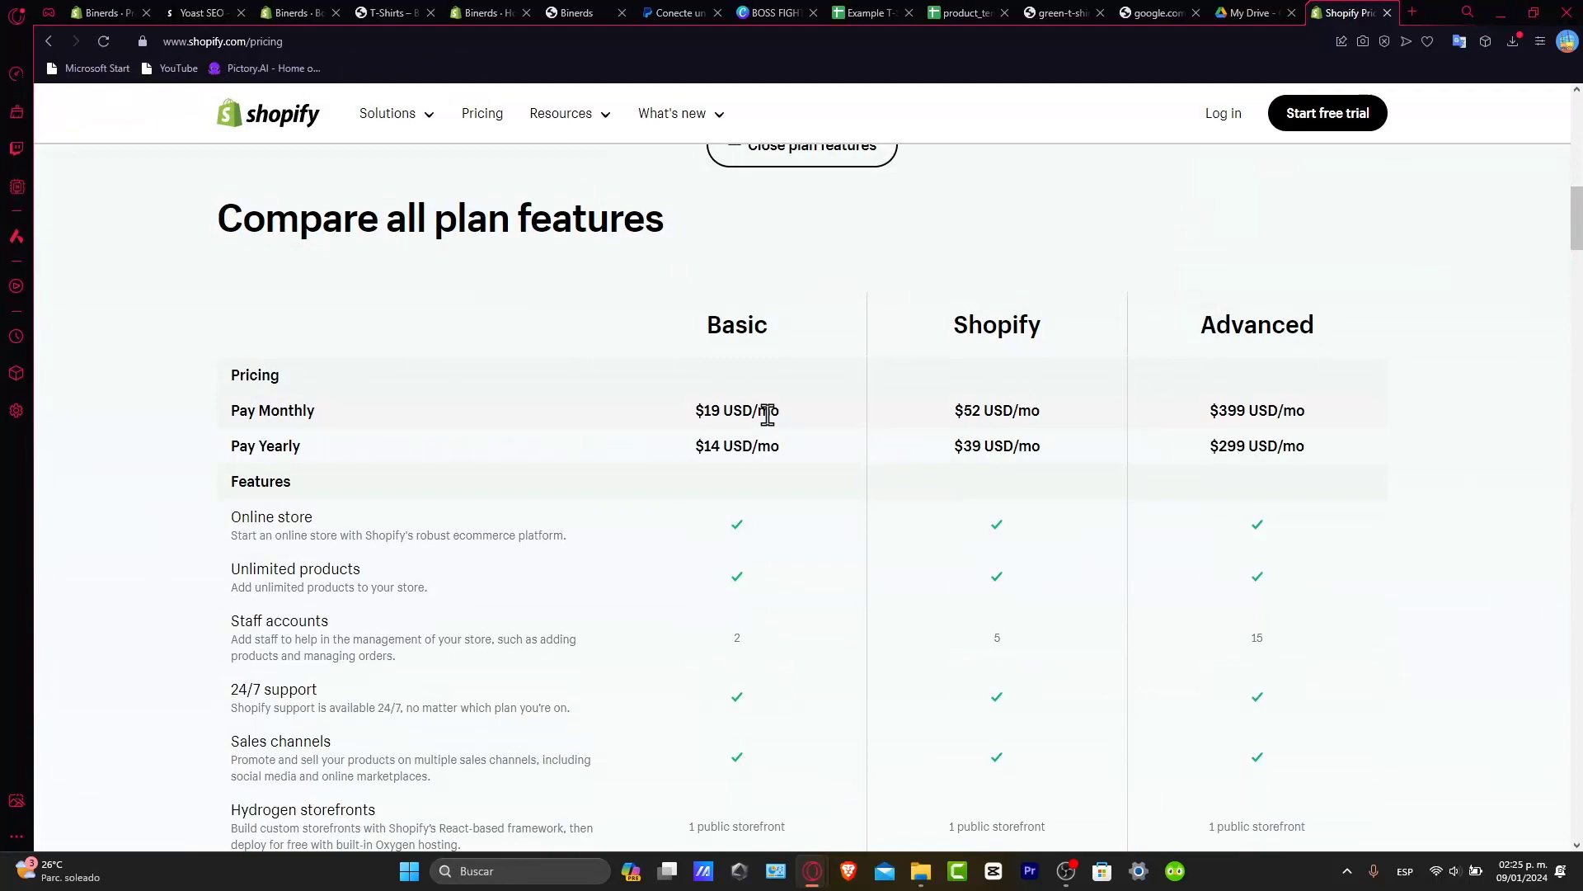
{"action": "scroll", "coordinate": [767, 417], "scroll_direction": "down", "scroll_amount": 10}
{"action": "scroll", "coordinate": [765, 414], "scroll_direction": "down", "scroll_amount": 20}
{"action": "scroll", "coordinate": [767, 421], "scroll_direction": "up", "scroll_amount": 7}
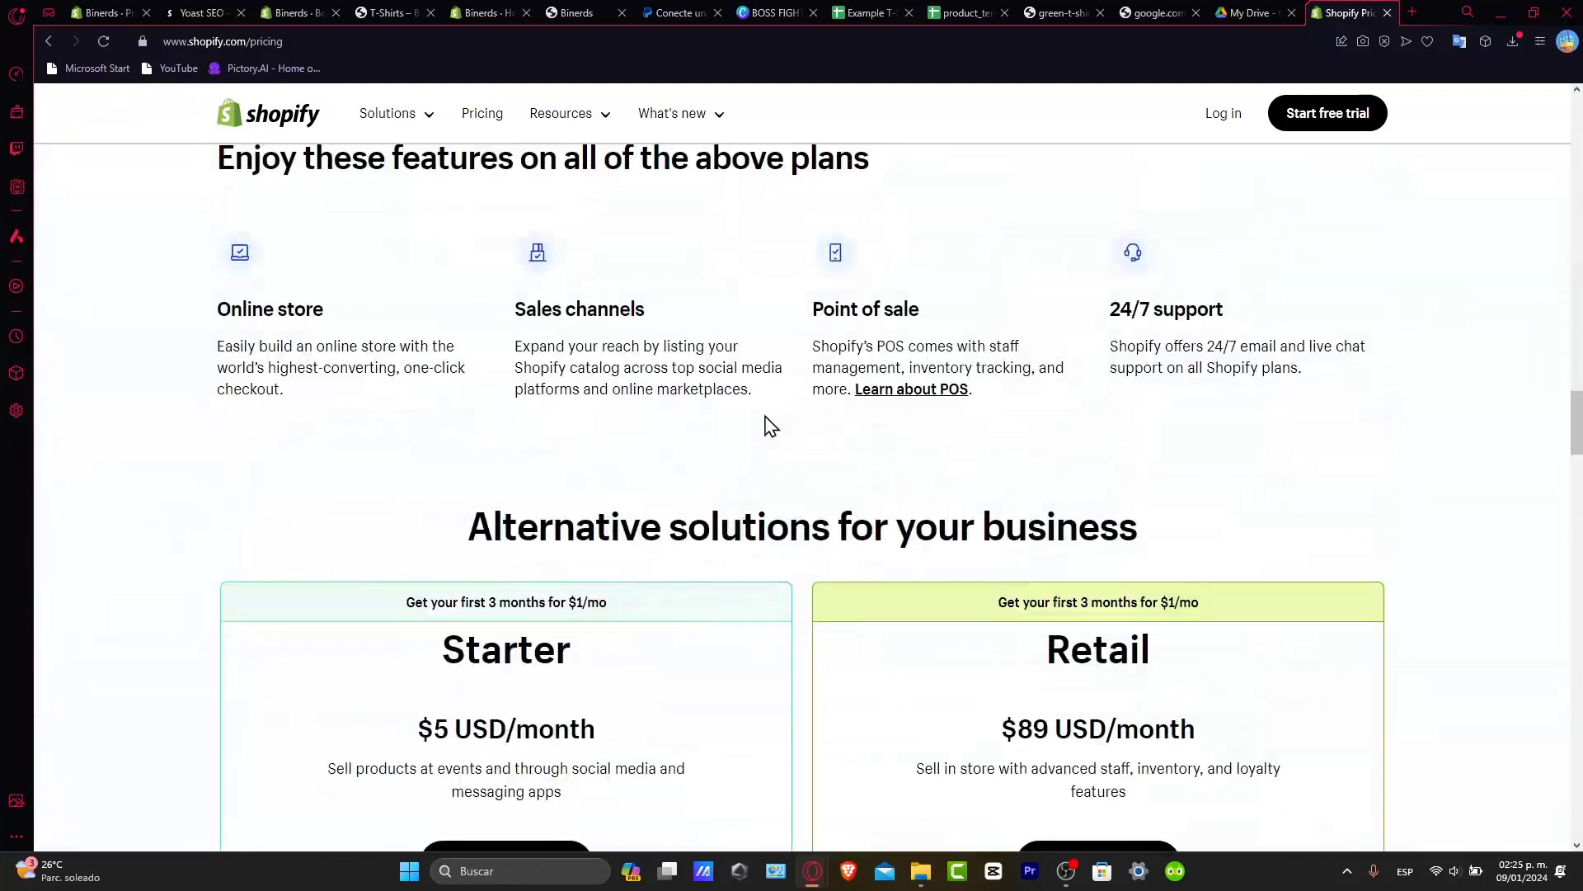
{"action": "scroll", "coordinate": [767, 425], "scroll_direction": "up", "scroll_amount": 20}
{"action": "scroll", "coordinate": [767, 425], "scroll_direction": "down", "scroll_amount": 3}
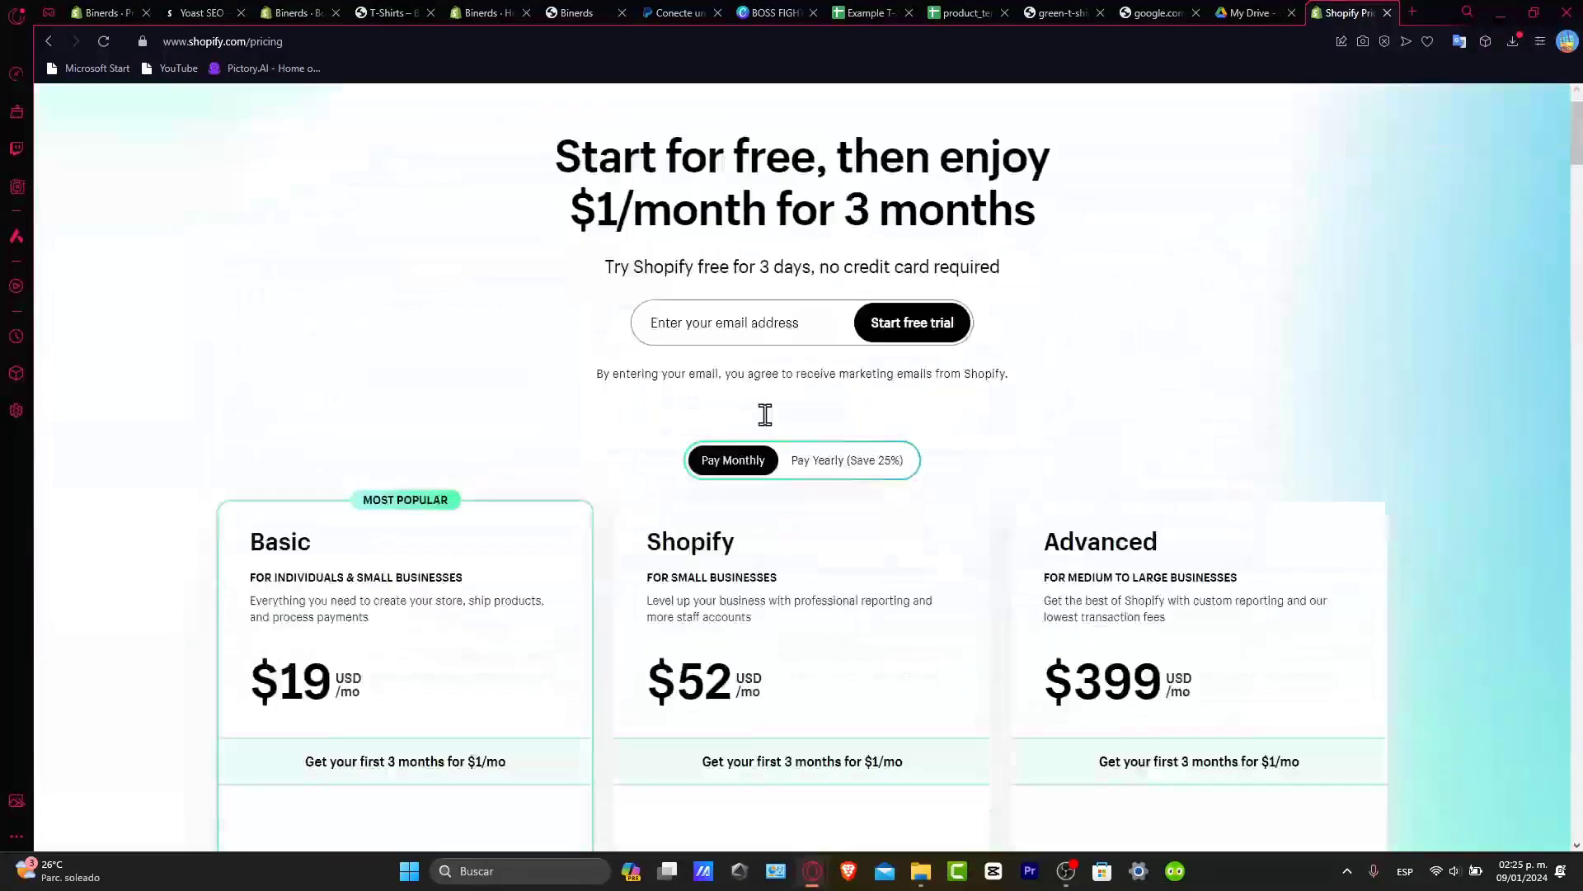
{"action": "scroll", "coordinate": [767, 425], "scroll_direction": "down", "scroll_amount": 20}
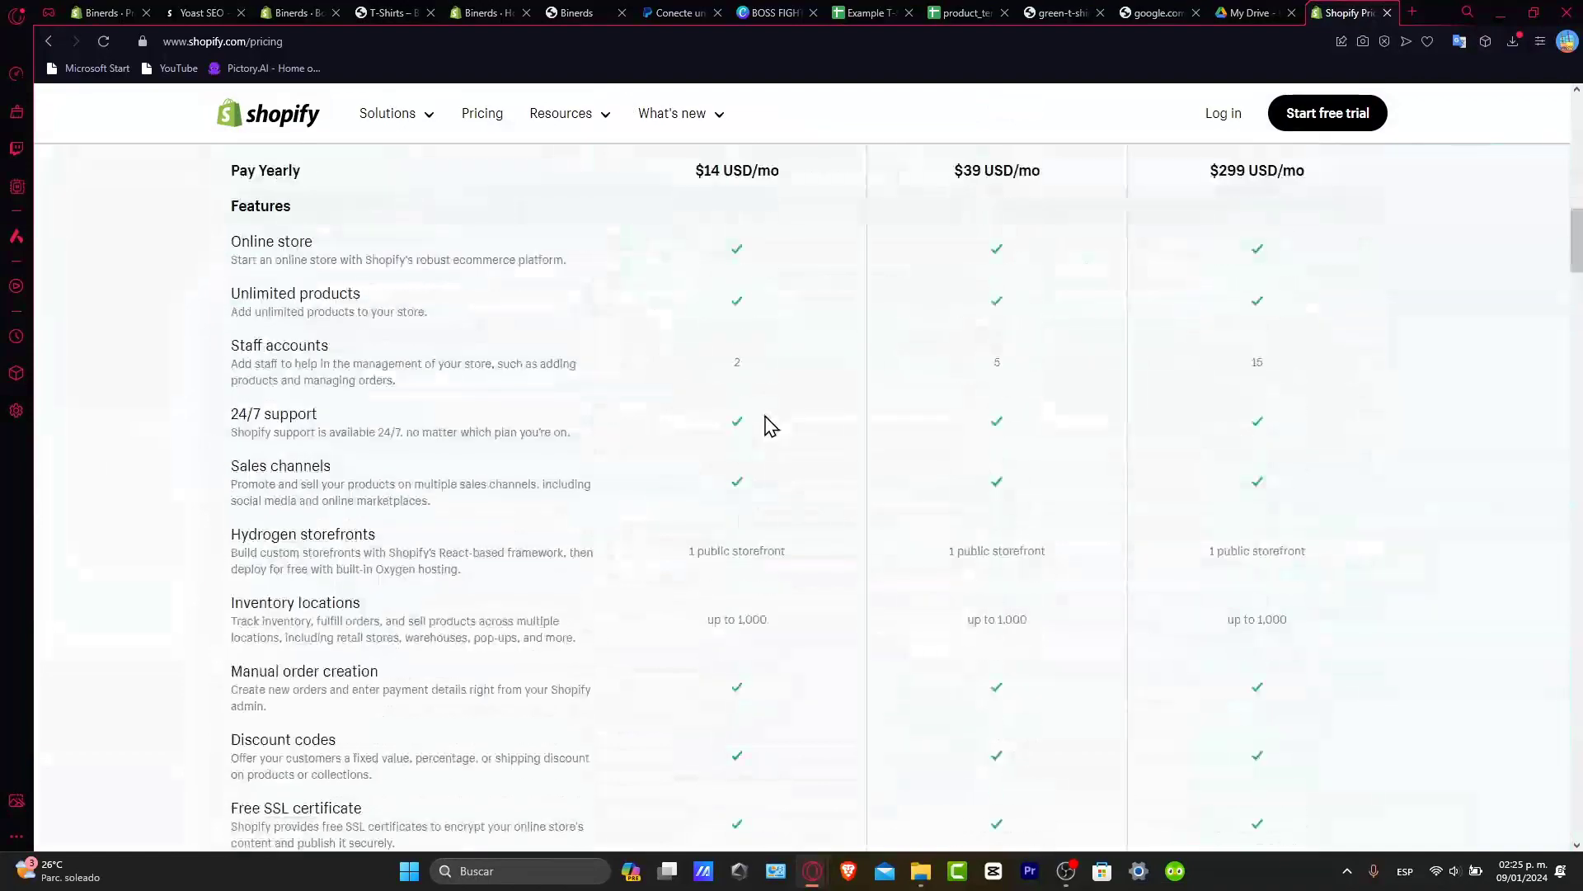
{"action": "scroll", "coordinate": [766, 425], "scroll_direction": "down", "scroll_amount": 10}
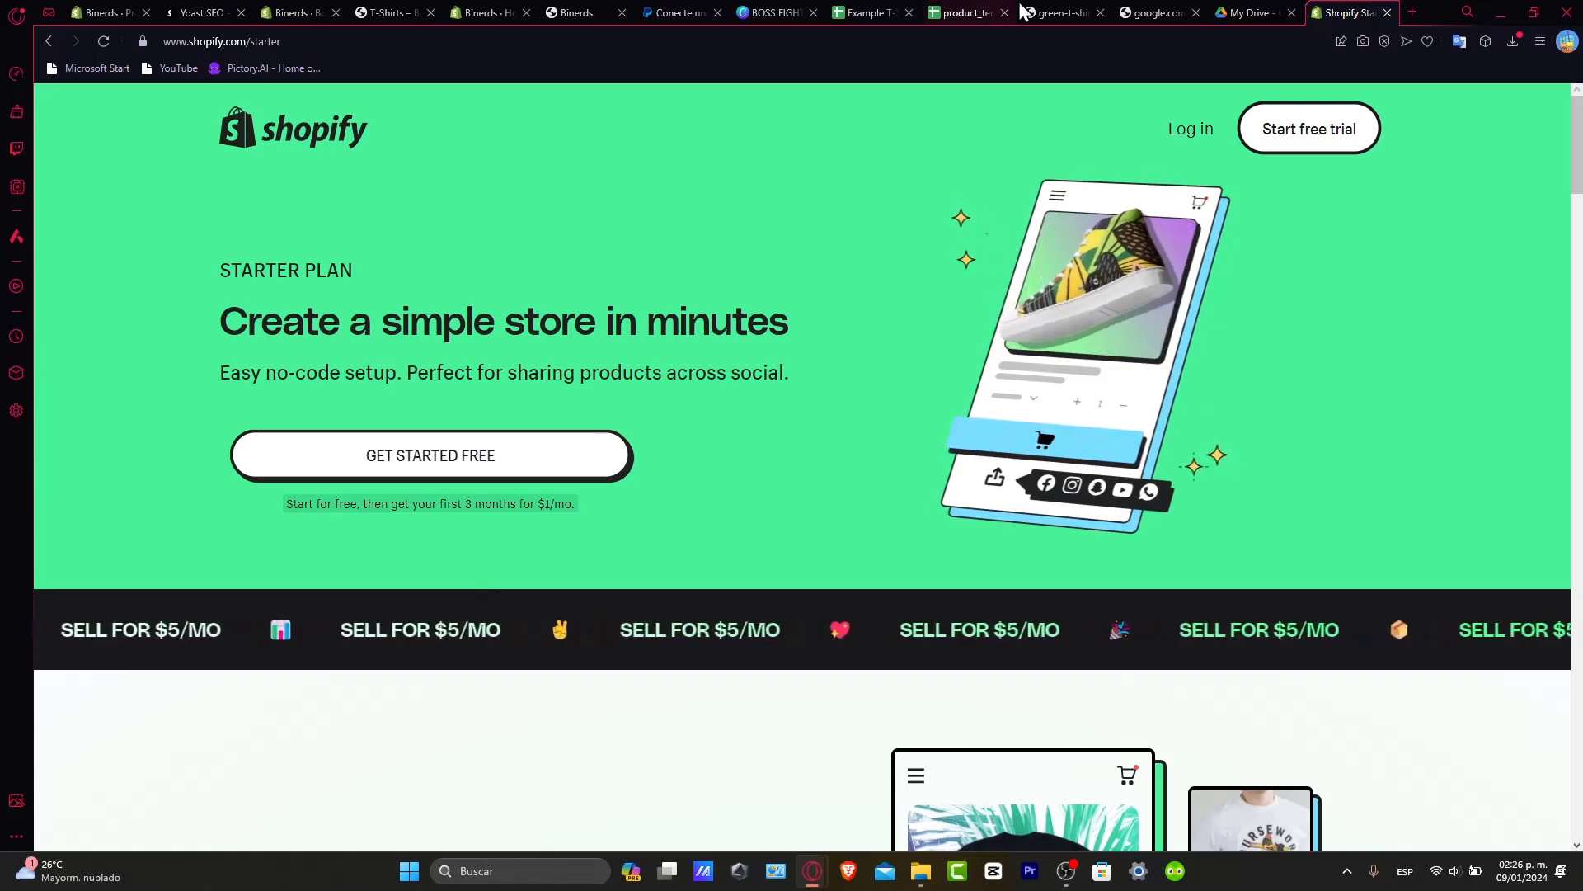
{"action": "scroll", "coordinate": [946, 427], "scroll_direction": "down", "scroll_amount": 20}
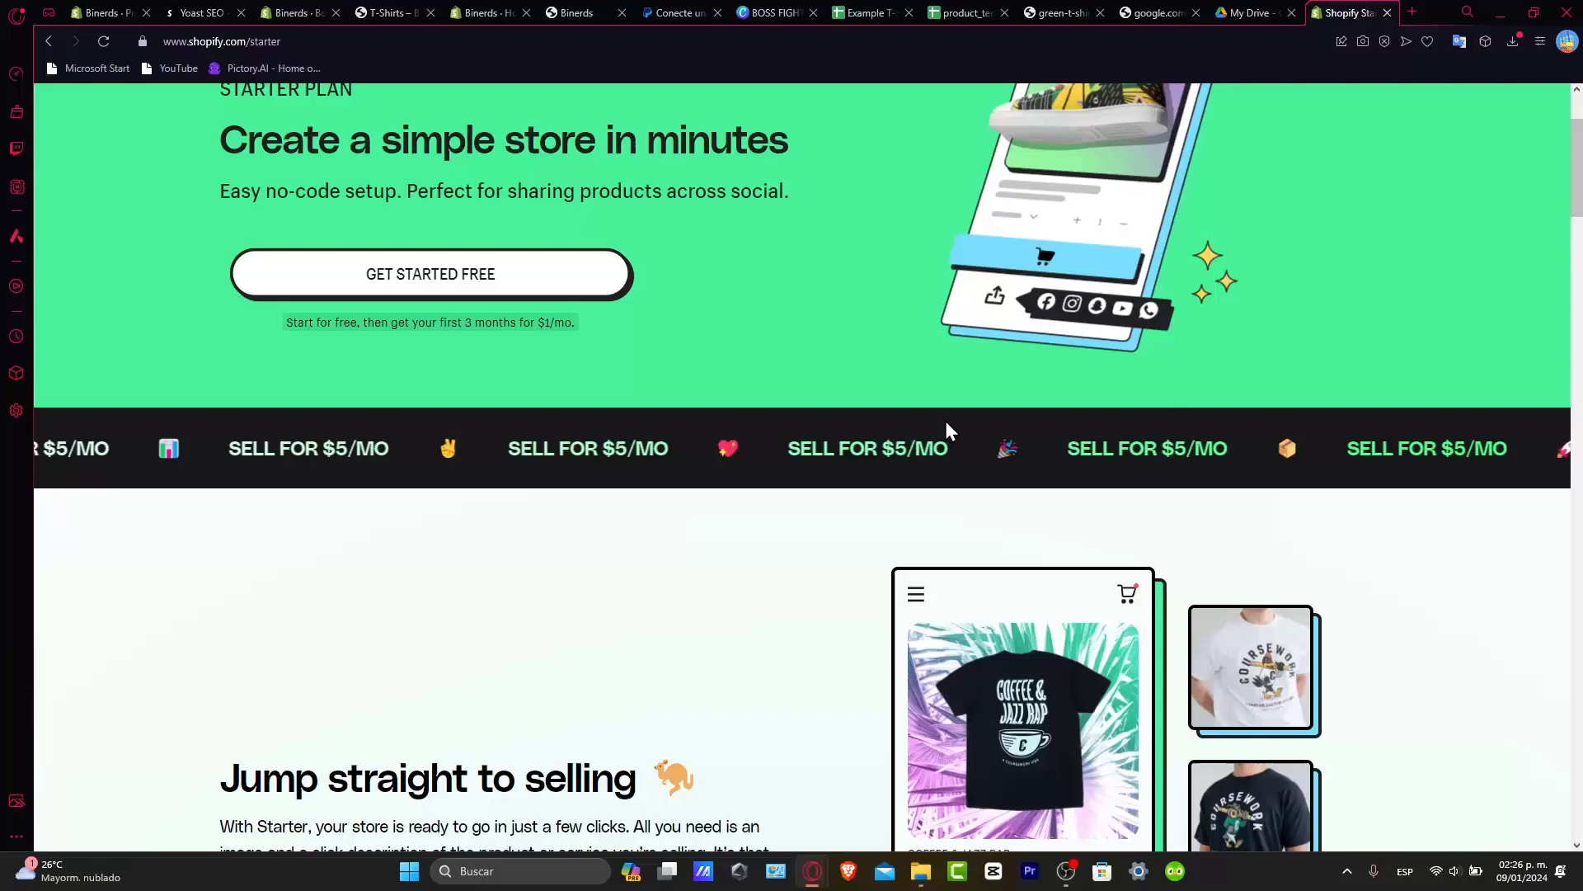
{"action": "scroll", "coordinate": [946, 422], "scroll_direction": "down", "scroll_amount": 20}
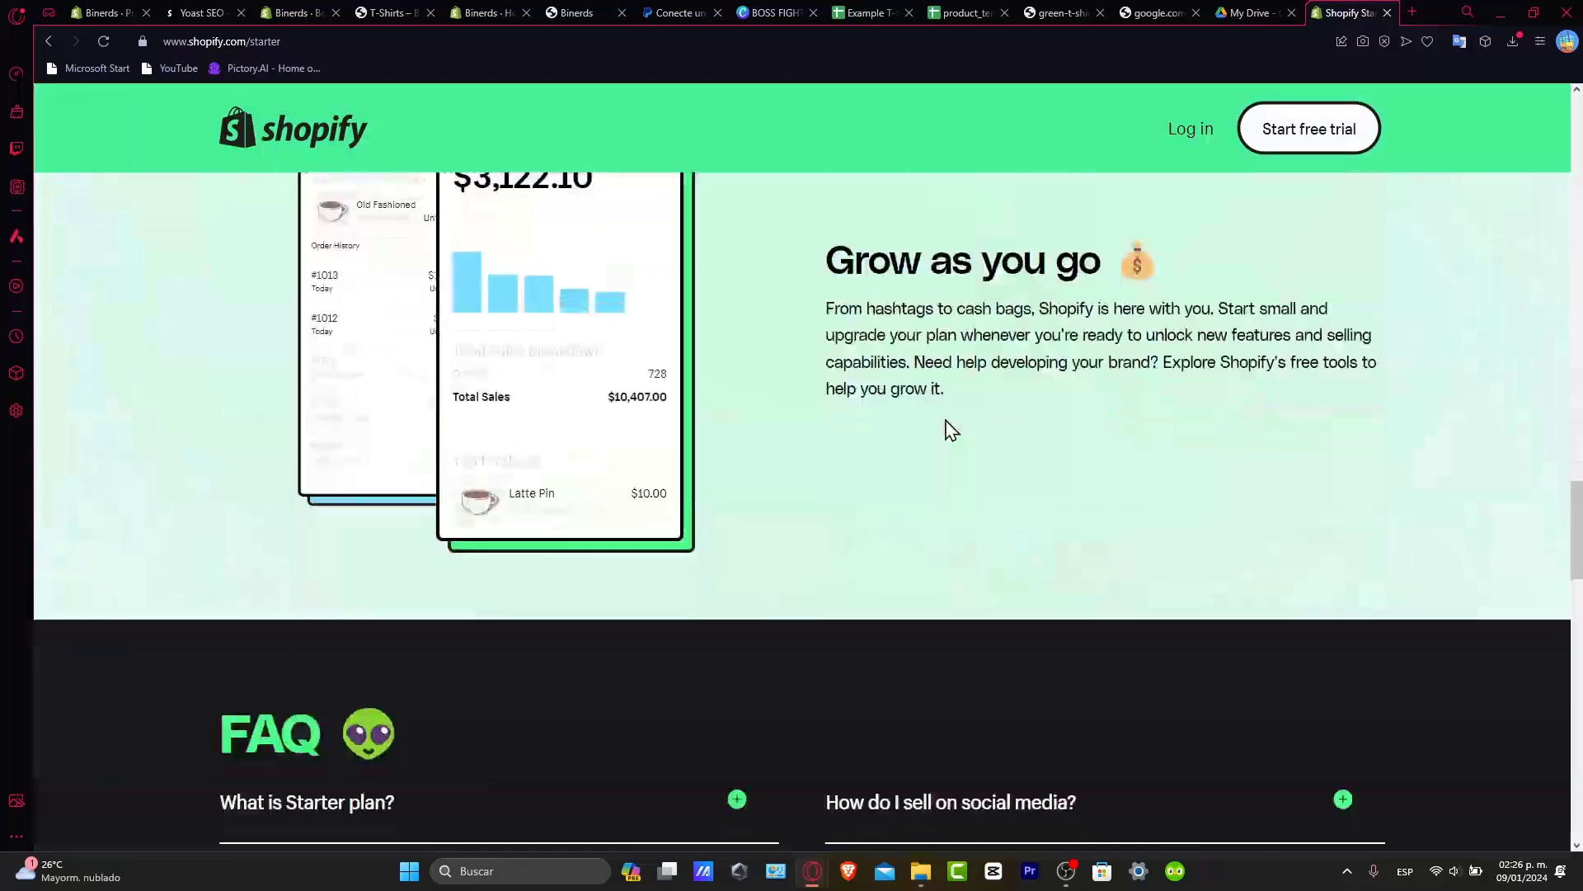
{"action": "scroll", "coordinate": [945, 421], "scroll_direction": "down", "scroll_amount": 2}
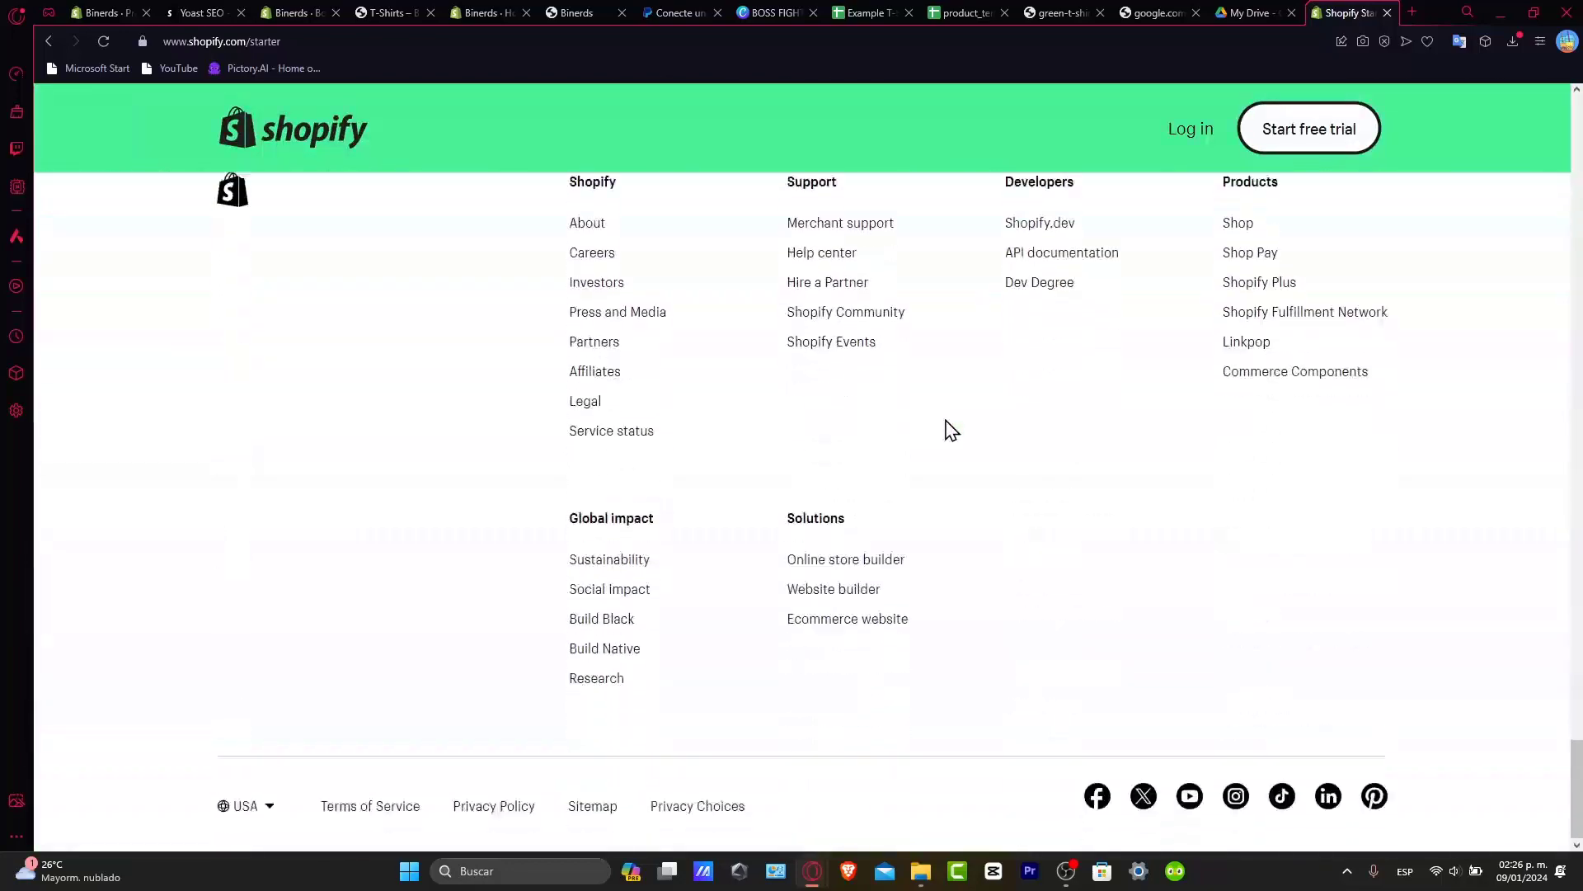
{"action": "scroll", "coordinate": [946, 421], "scroll_direction": "up", "scroll_amount": 10}
{"action": "scroll", "coordinate": [947, 427], "scroll_direction": "up", "scroll_amount": 20}
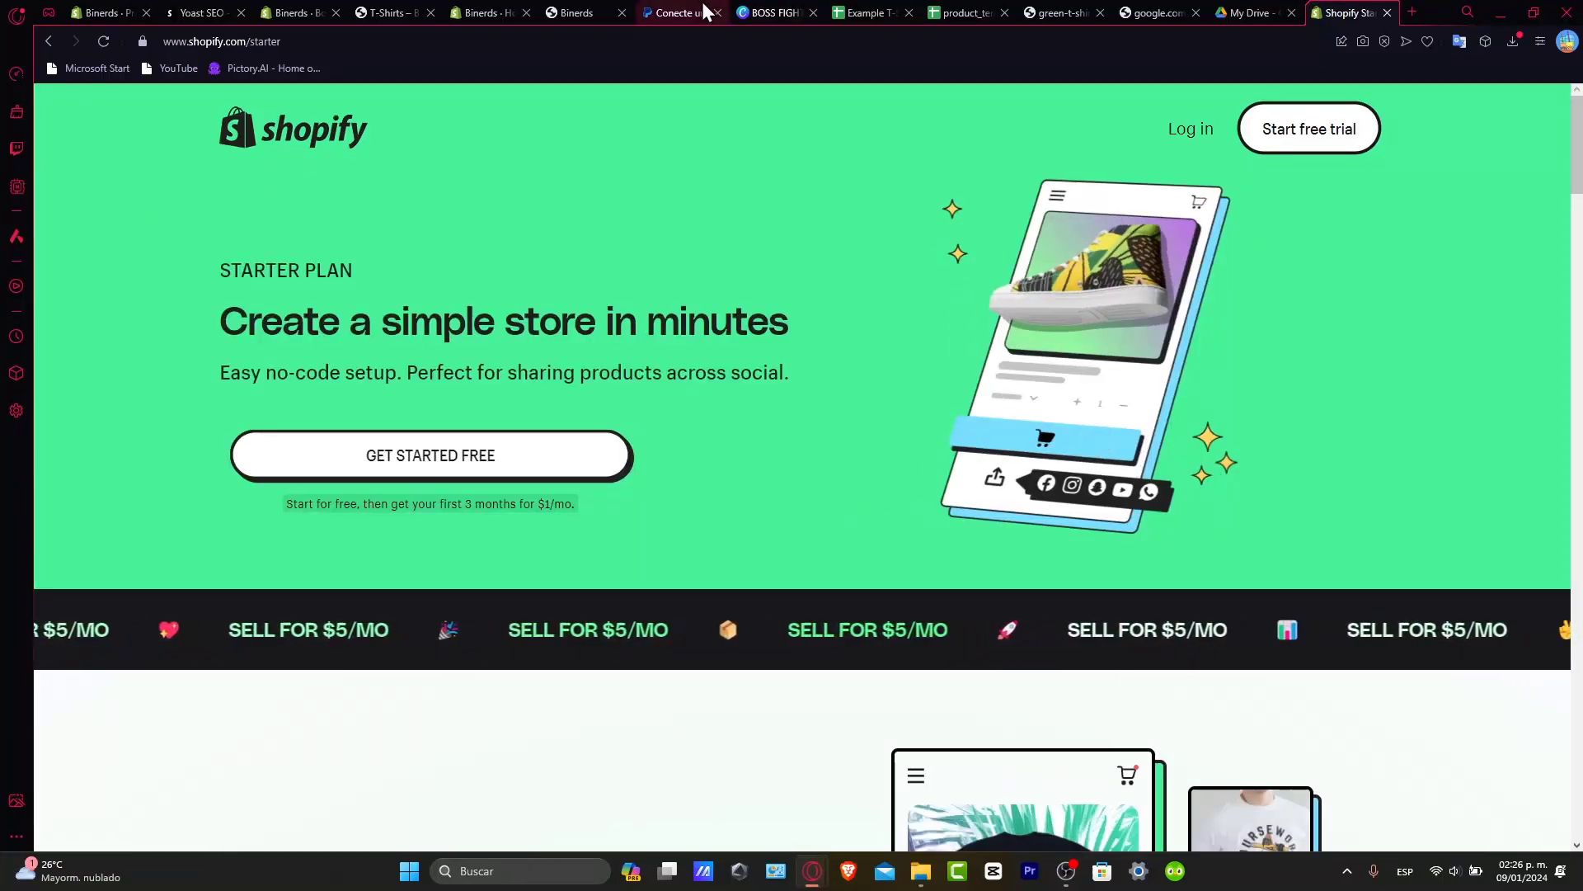
- Start a free trial and answer that the business is just starting
{"action": "left_click", "coordinate": [1313, 140]}
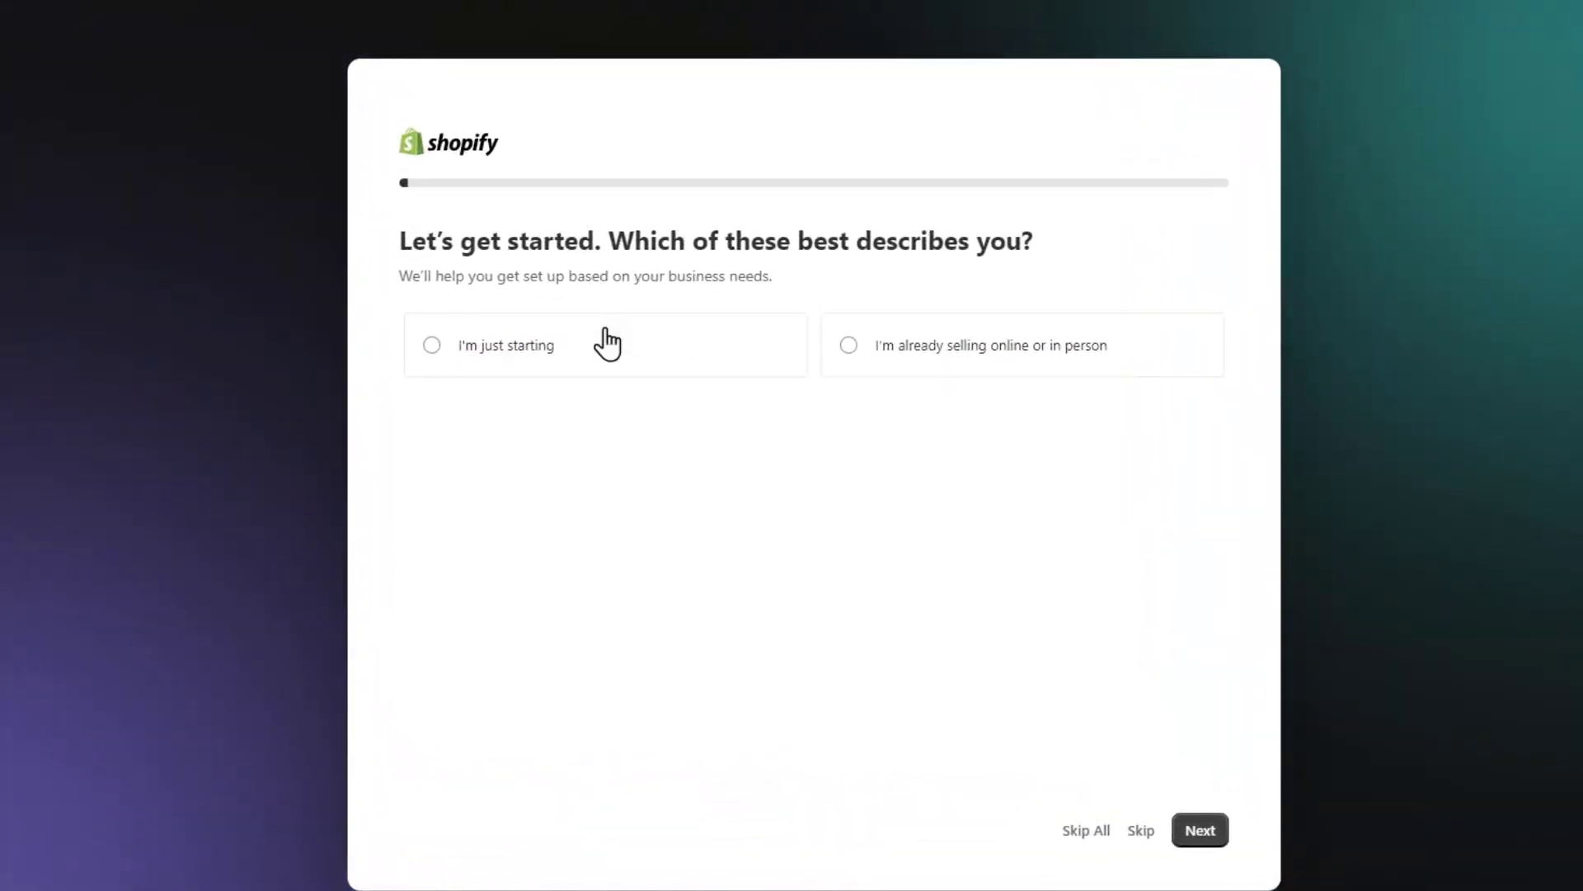
{"action": "left_click", "coordinate": [606, 347]}
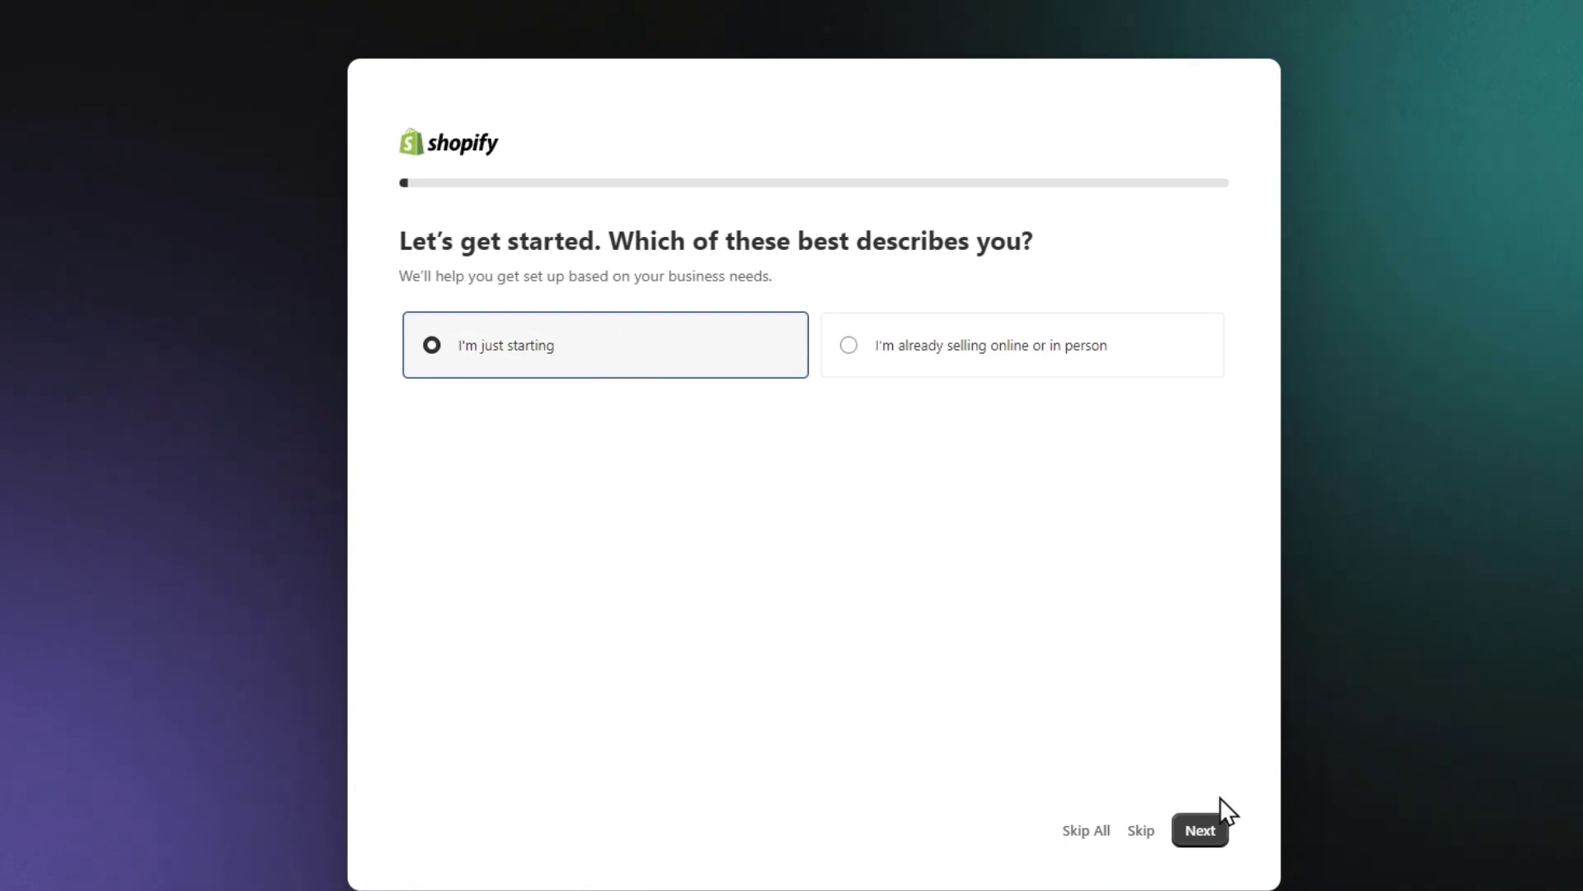
{"action": "left_click", "coordinate": [1206, 829]}
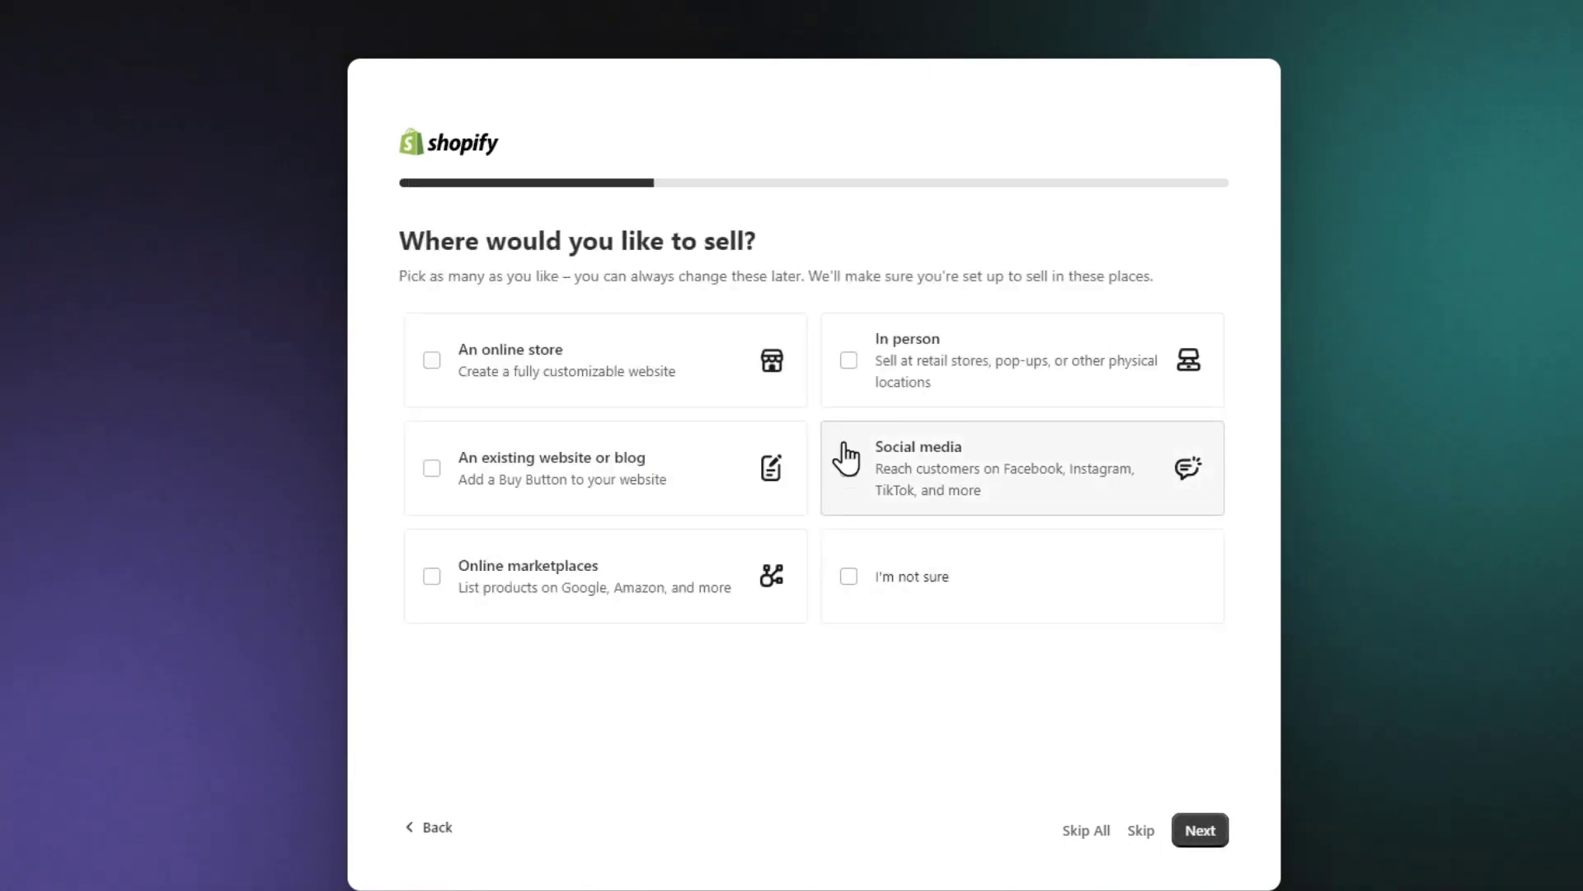
- Choose to sell via online store, existing website, social media and online marketplaces
{"action": "left_click", "coordinate": [699, 378]}
{"action": "left_click", "coordinate": [663, 462]}
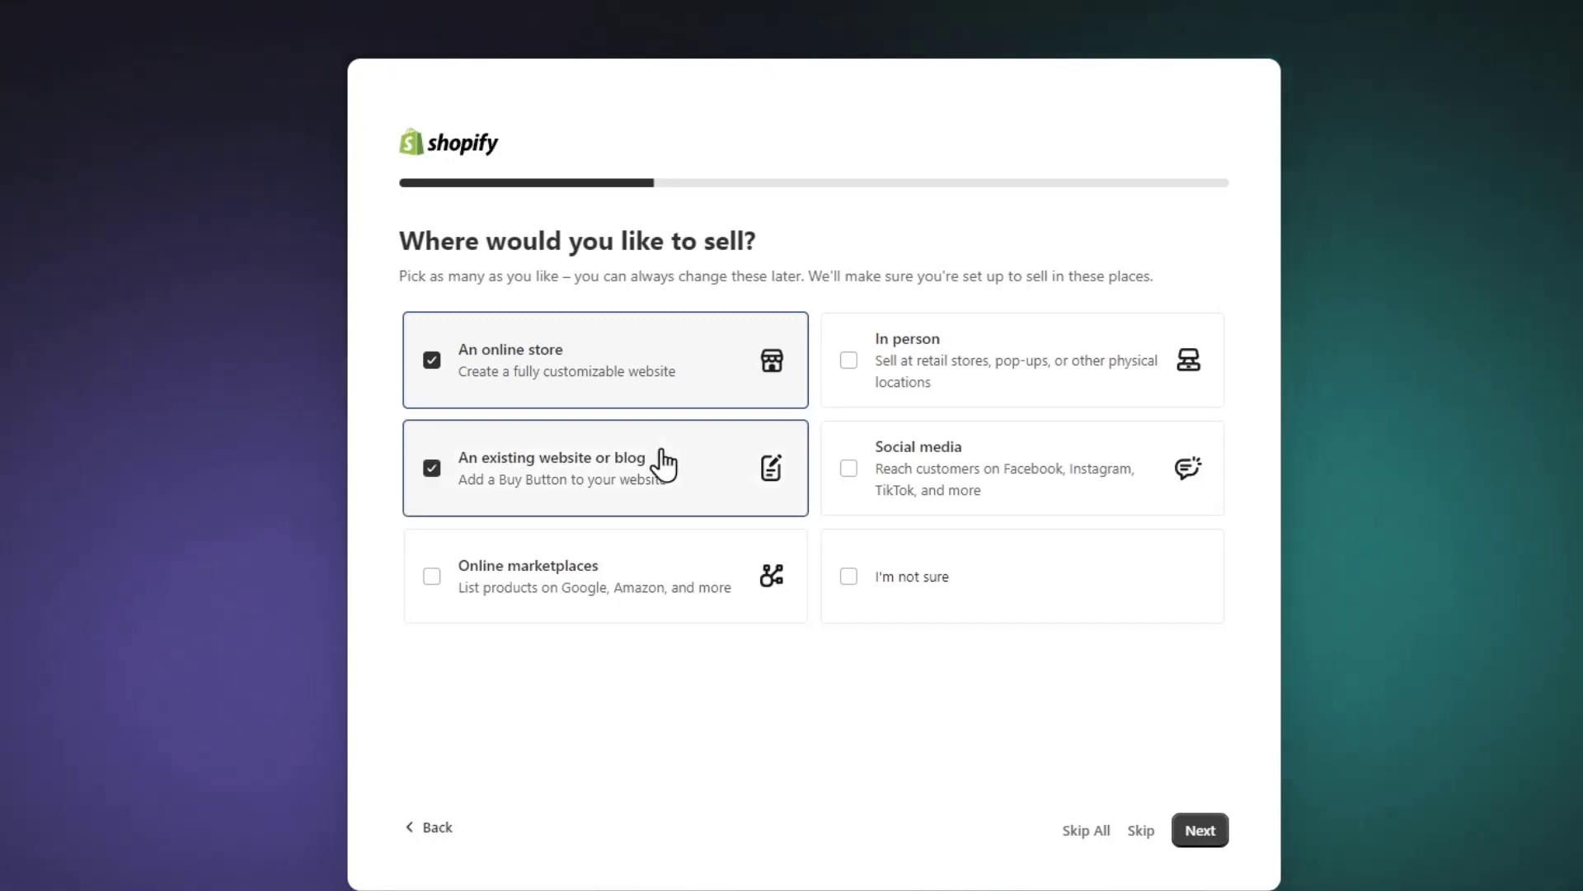
{"action": "left_click", "coordinate": [951, 476]}
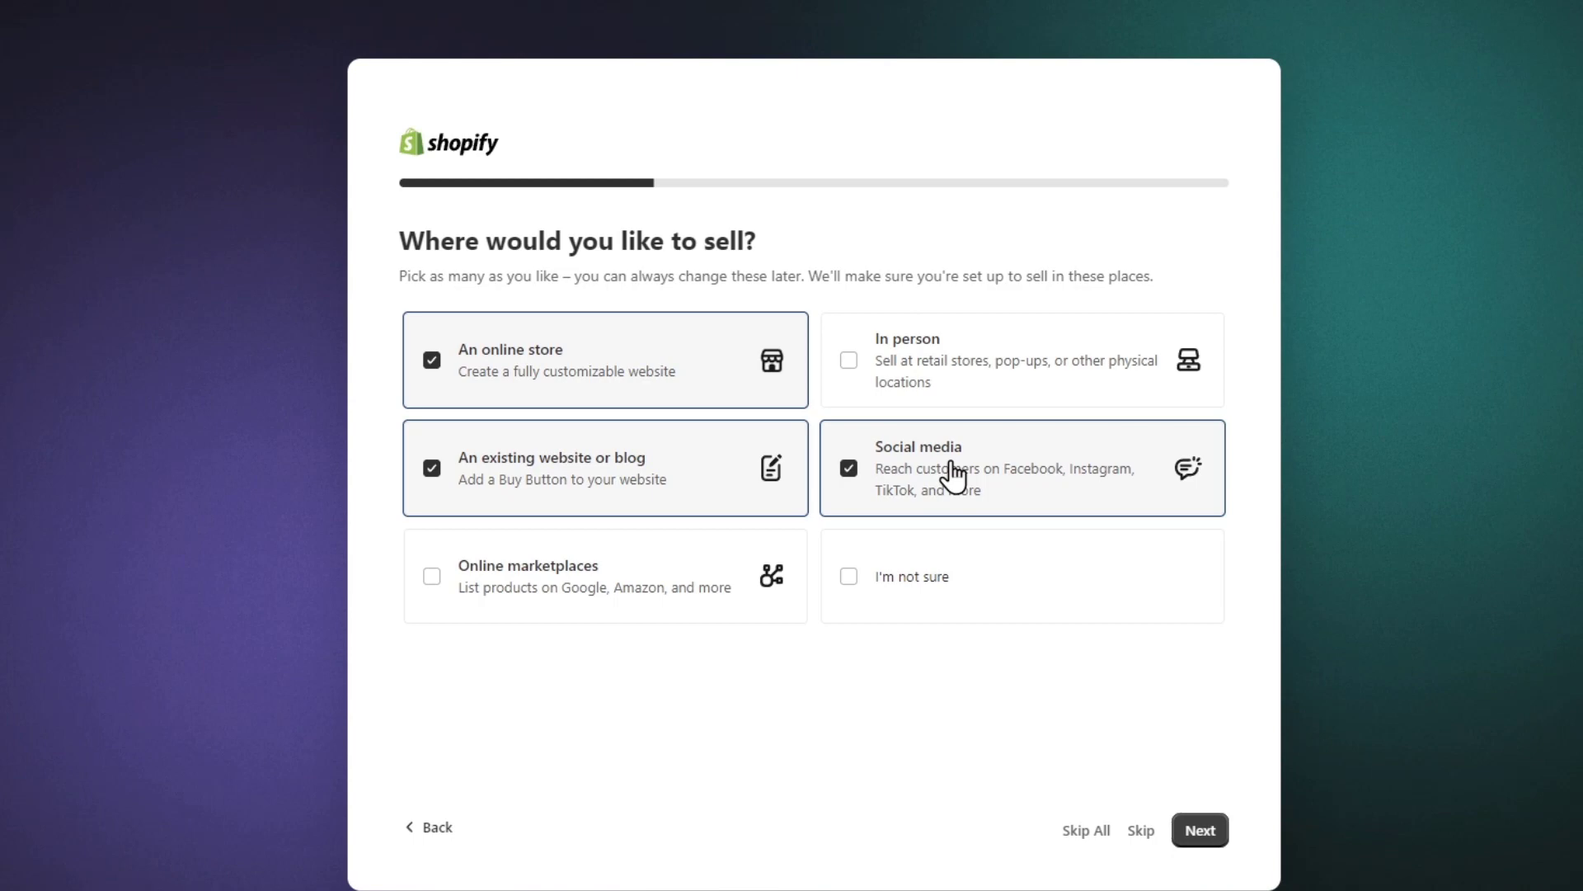
{"action": "left_click", "coordinate": [665, 606]}
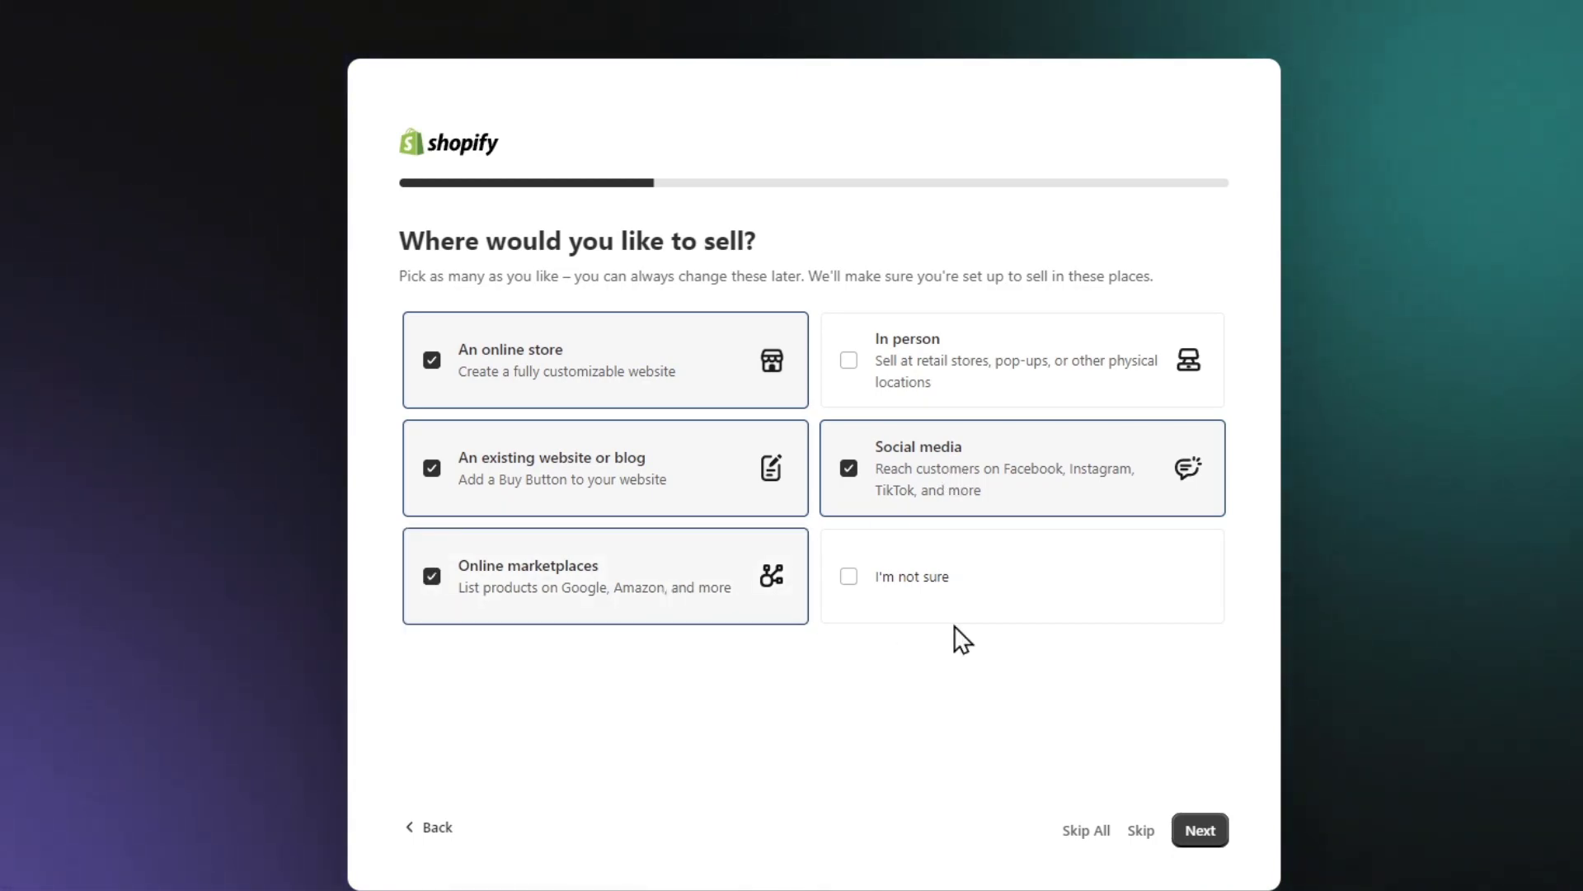
{"action": "left_click", "coordinate": [1071, 601]}
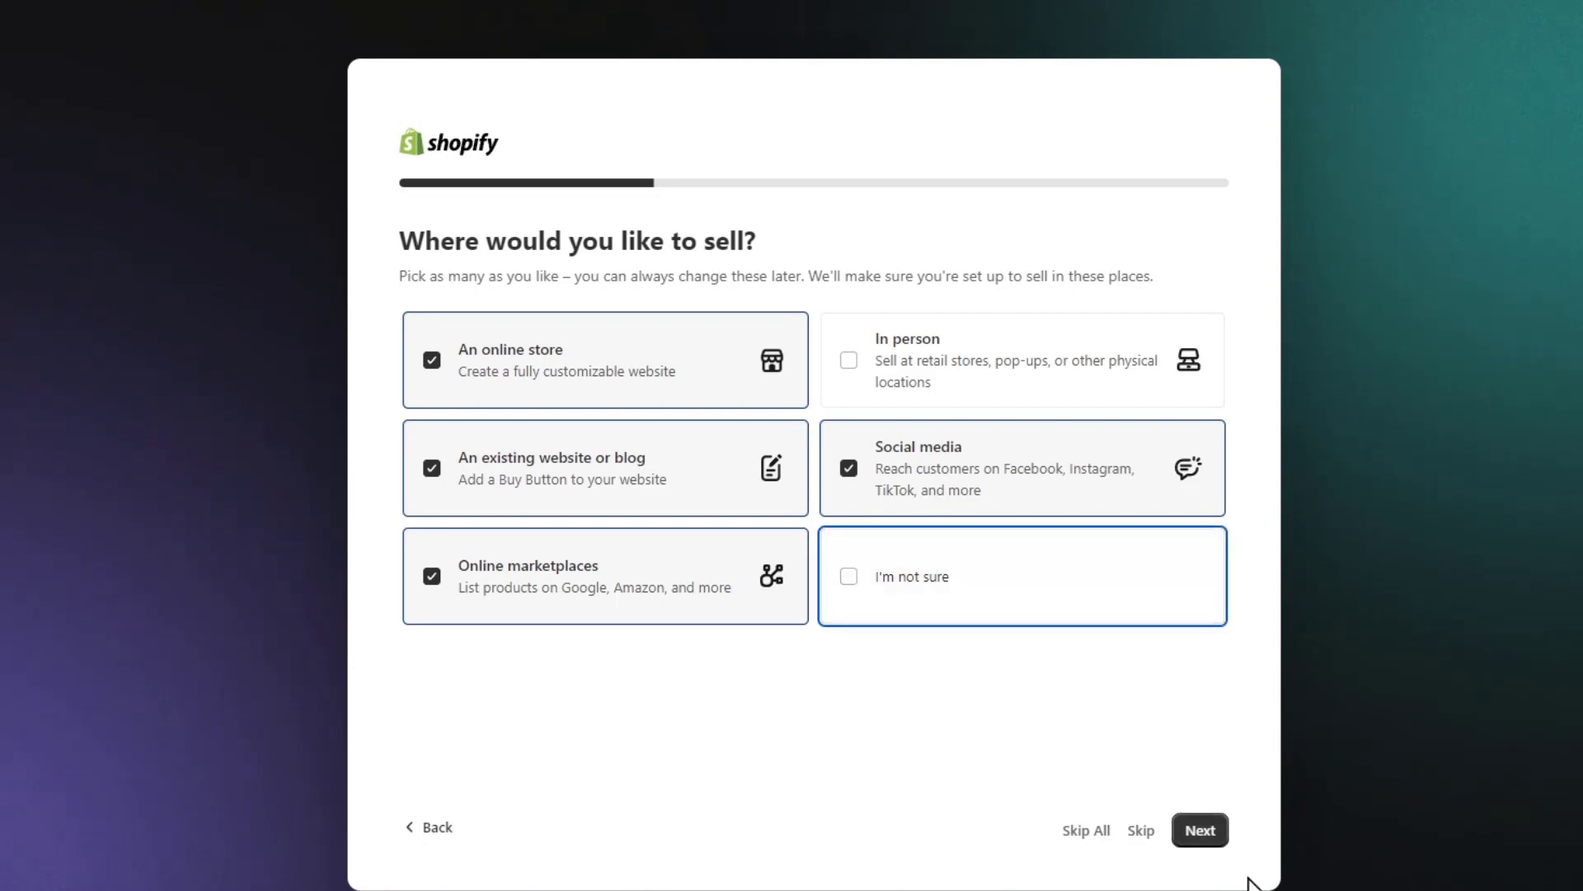
{"action": "left_click", "coordinate": [1206, 830]}
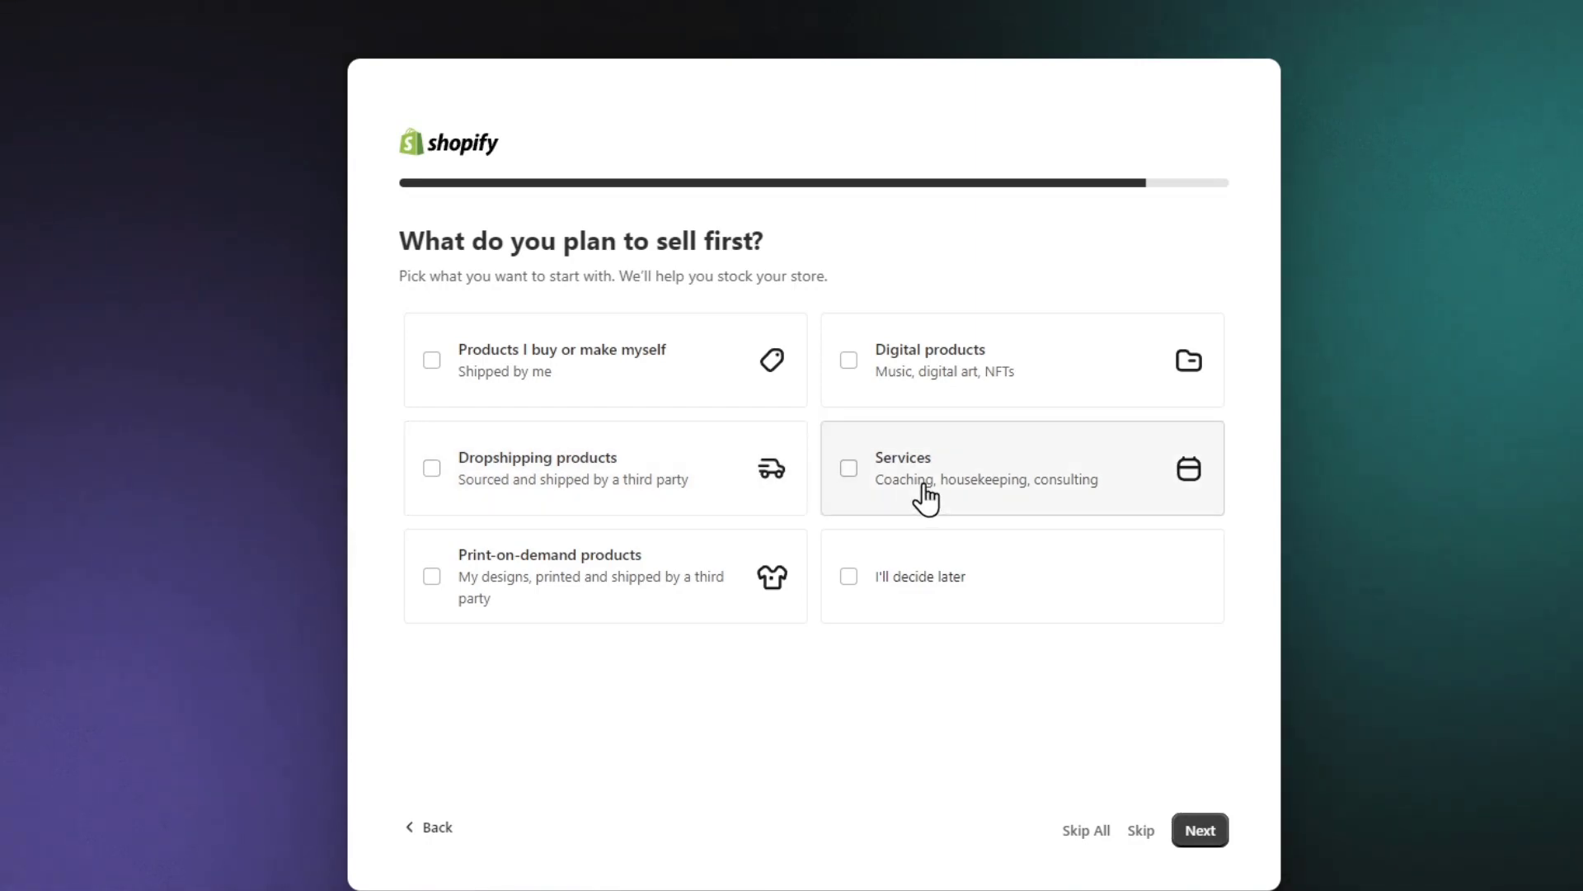
- Select print-on-demand, dropshipping and own-made or bought products as what to sell
{"action": "left_click", "coordinate": [724, 552]}
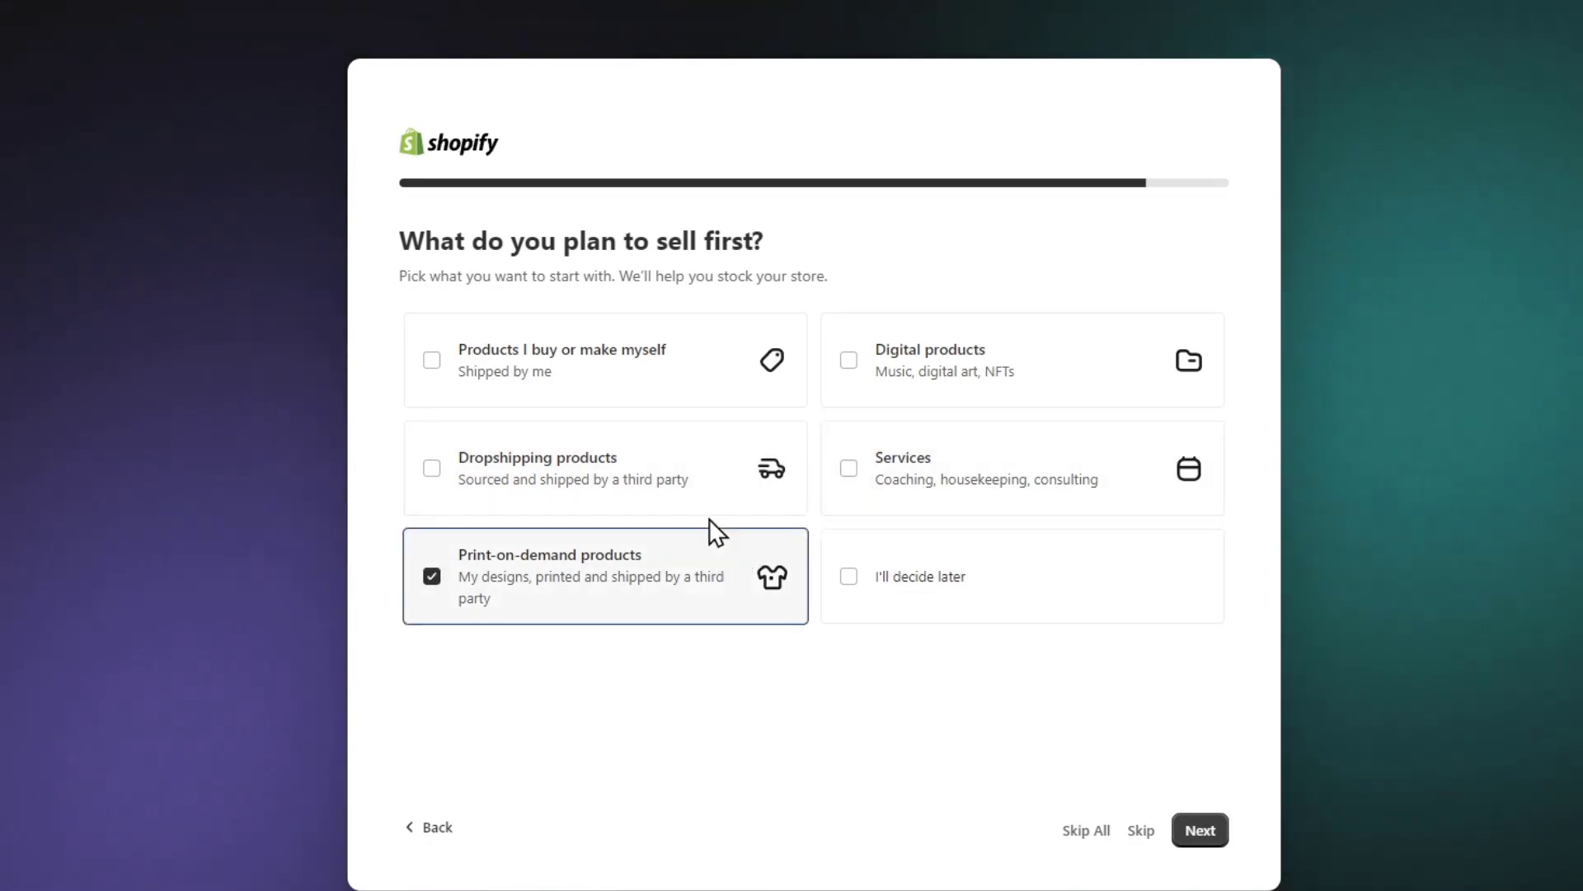
{"action": "left_click", "coordinate": [707, 494]}
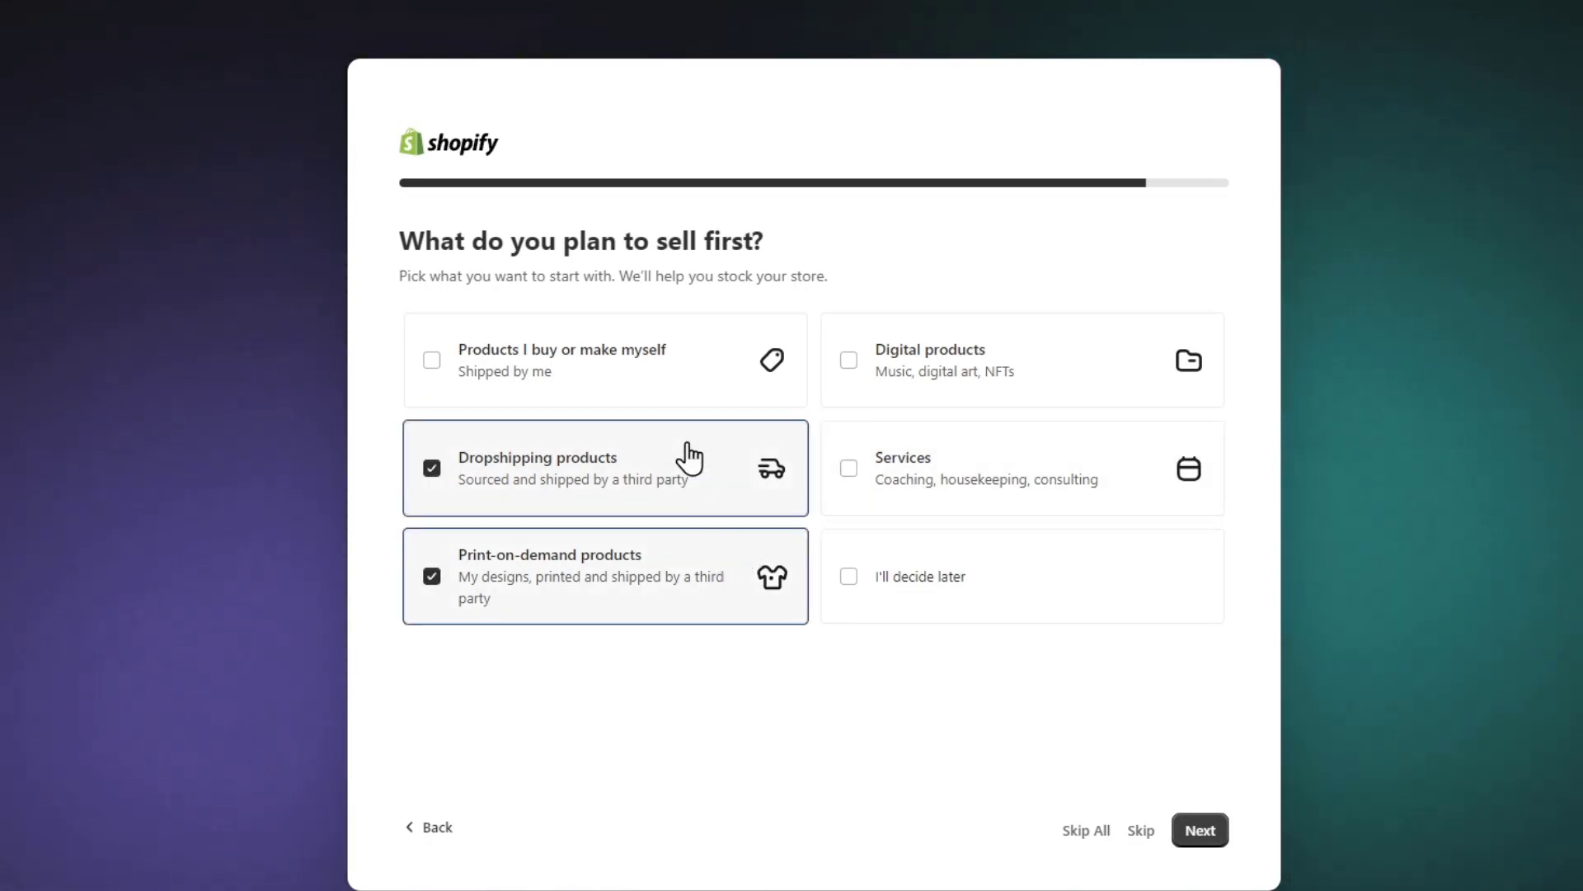
{"action": "left_click", "coordinate": [663, 398]}
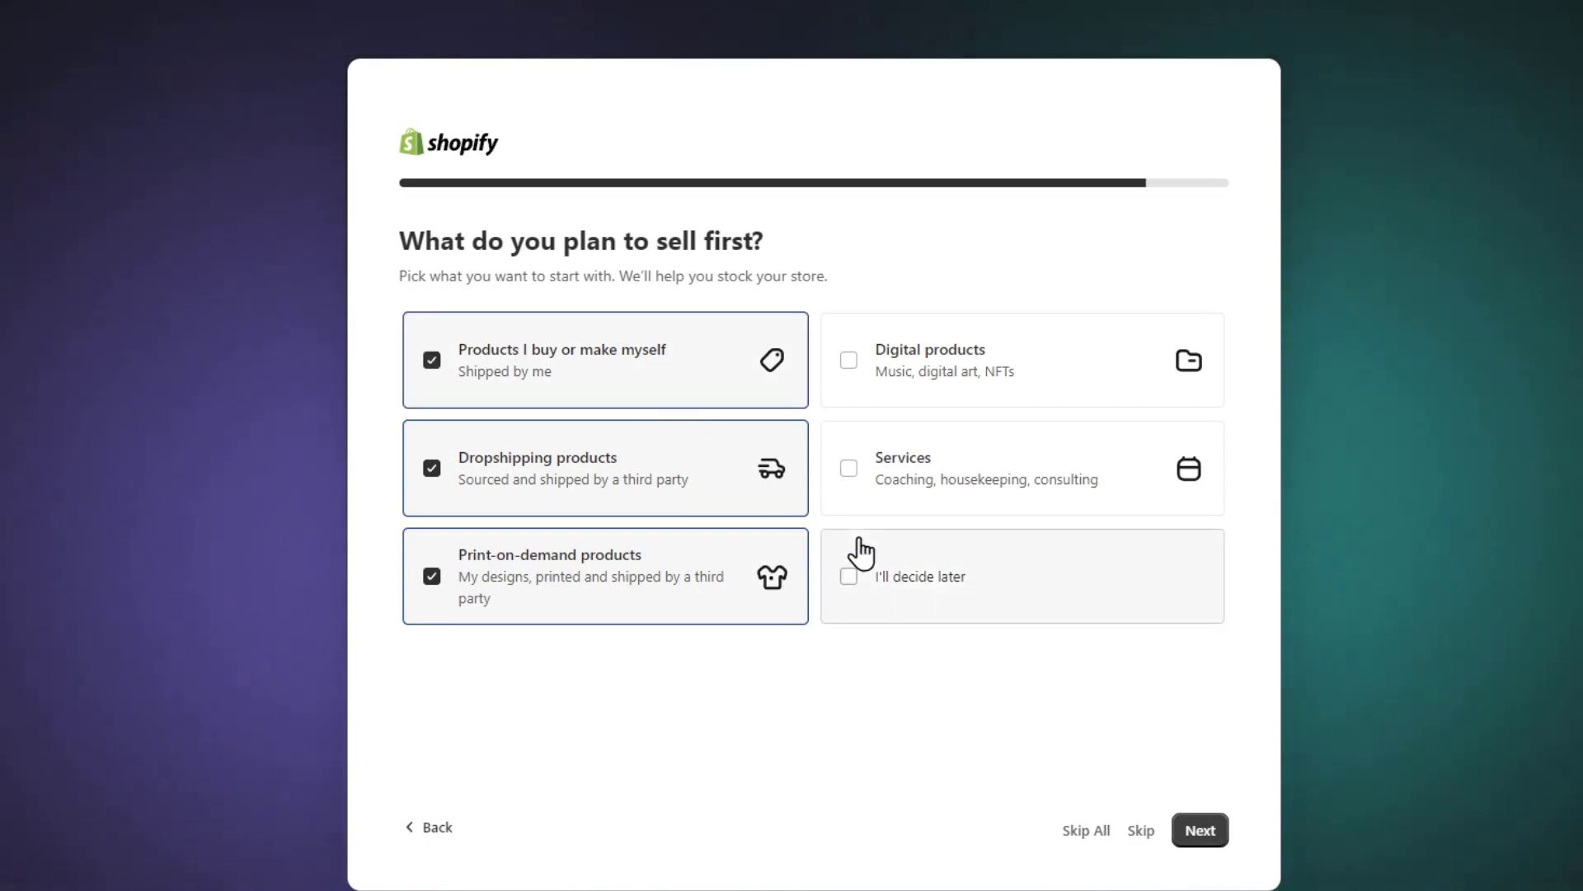
{"action": "left_click", "coordinate": [1201, 831]}
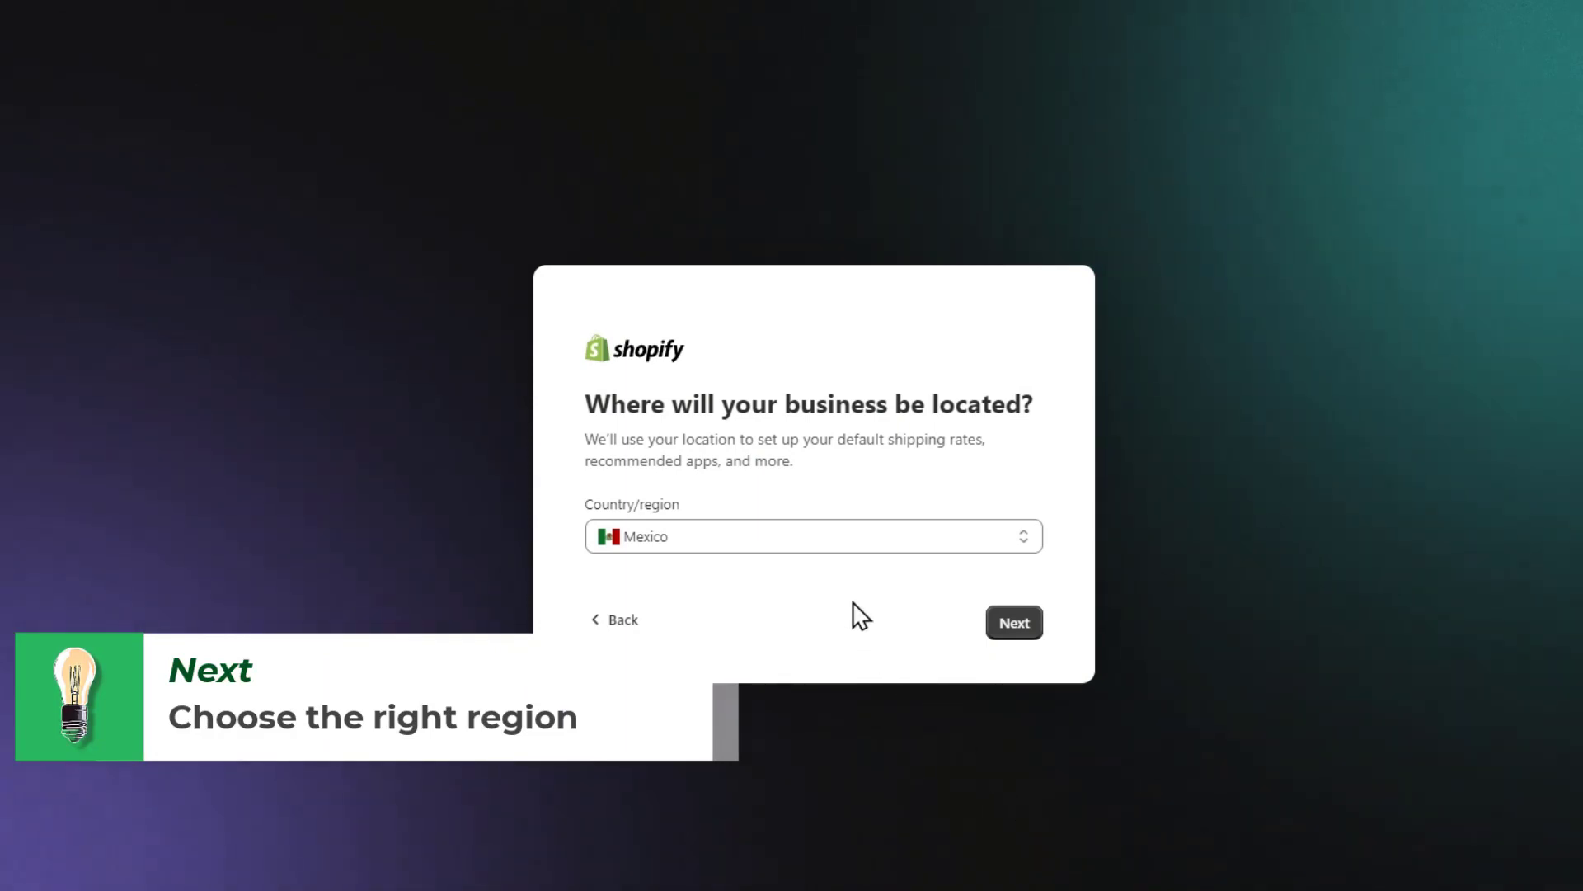
- Keep Mexico as the business location and create the store
{"action": "left_click", "coordinate": [747, 551]}
{"action": "left_click", "coordinate": [973, 726]}
{"action": "left_click", "coordinate": [1007, 620]}
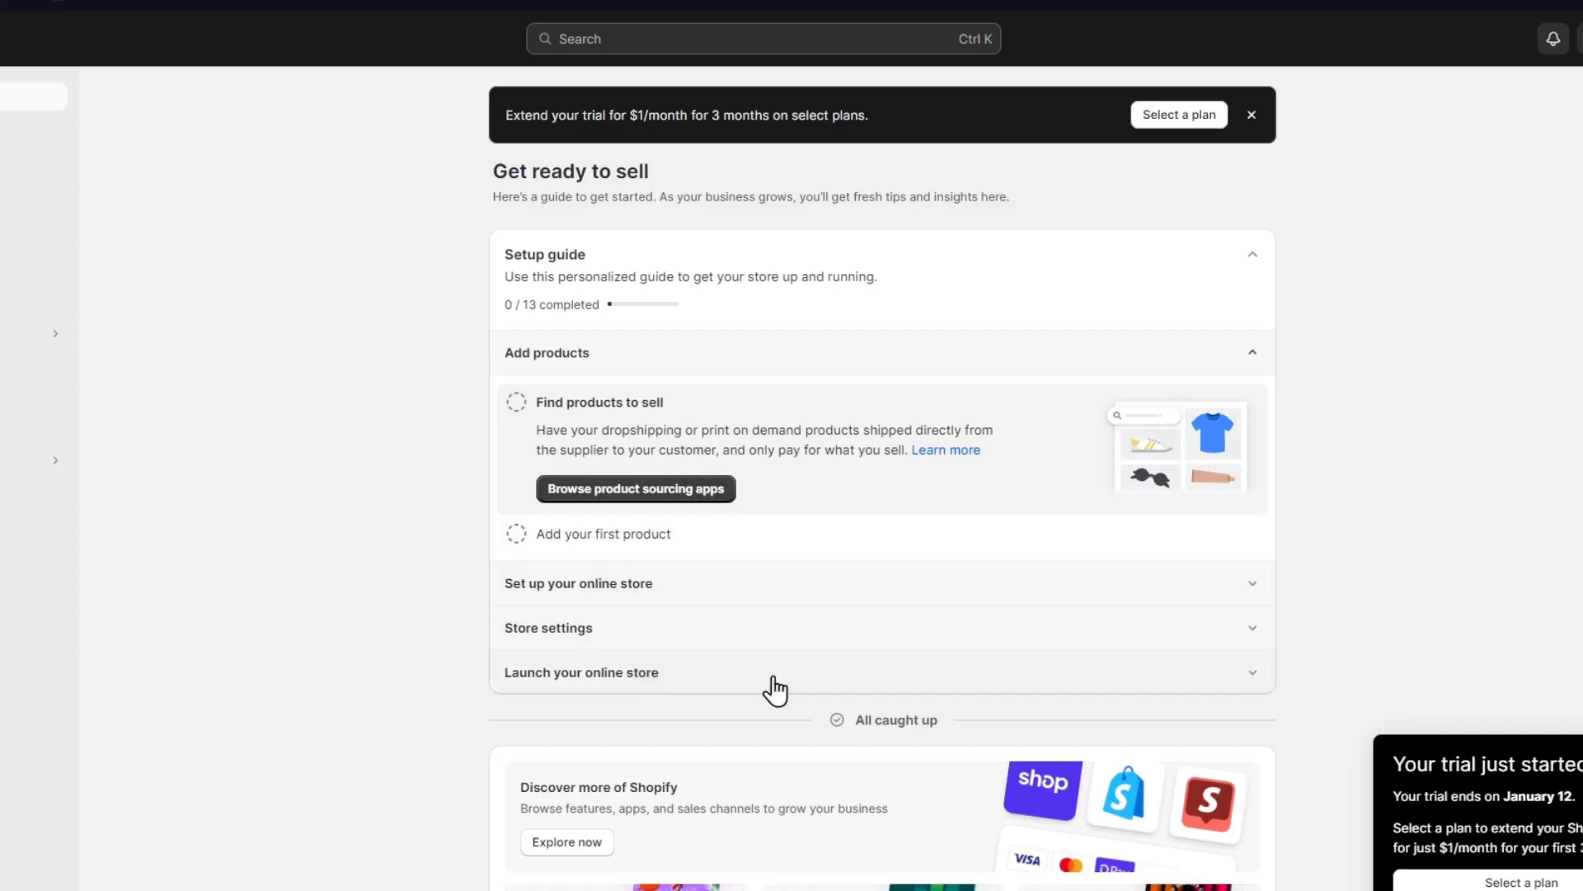
- From the Setup guide, browse product sourcing apps and choose Printify: Print on Demand
{"action": "scroll", "coordinate": [791, 688], "scroll_direction": "down", "scroll_amount": 2}
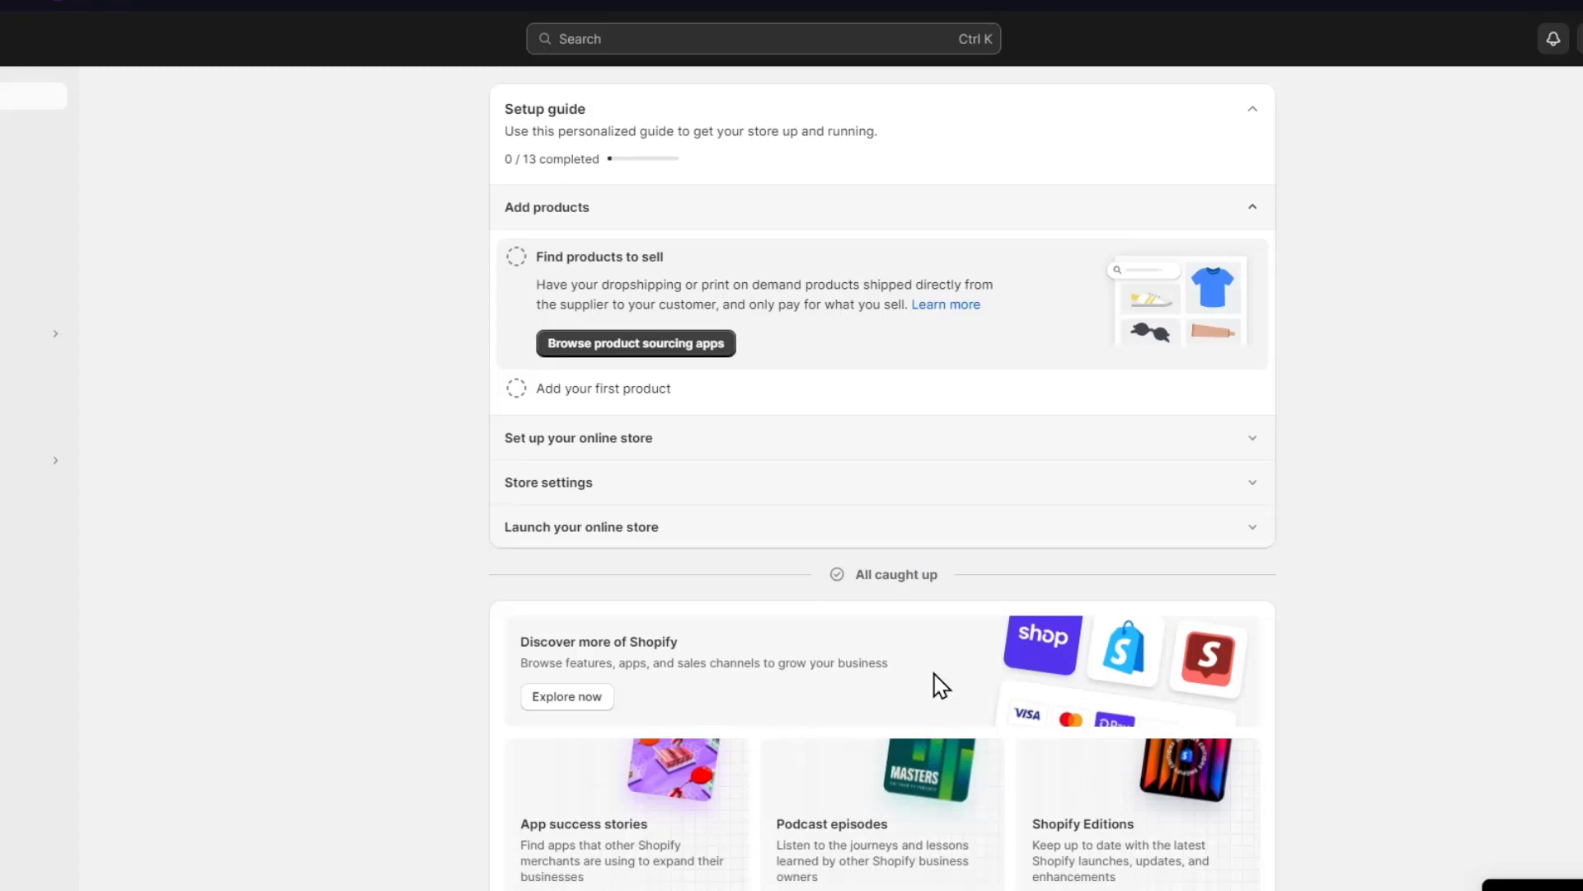
{"action": "scroll", "coordinate": [1430, 371], "scroll_direction": "up", "scroll_amount": 2}
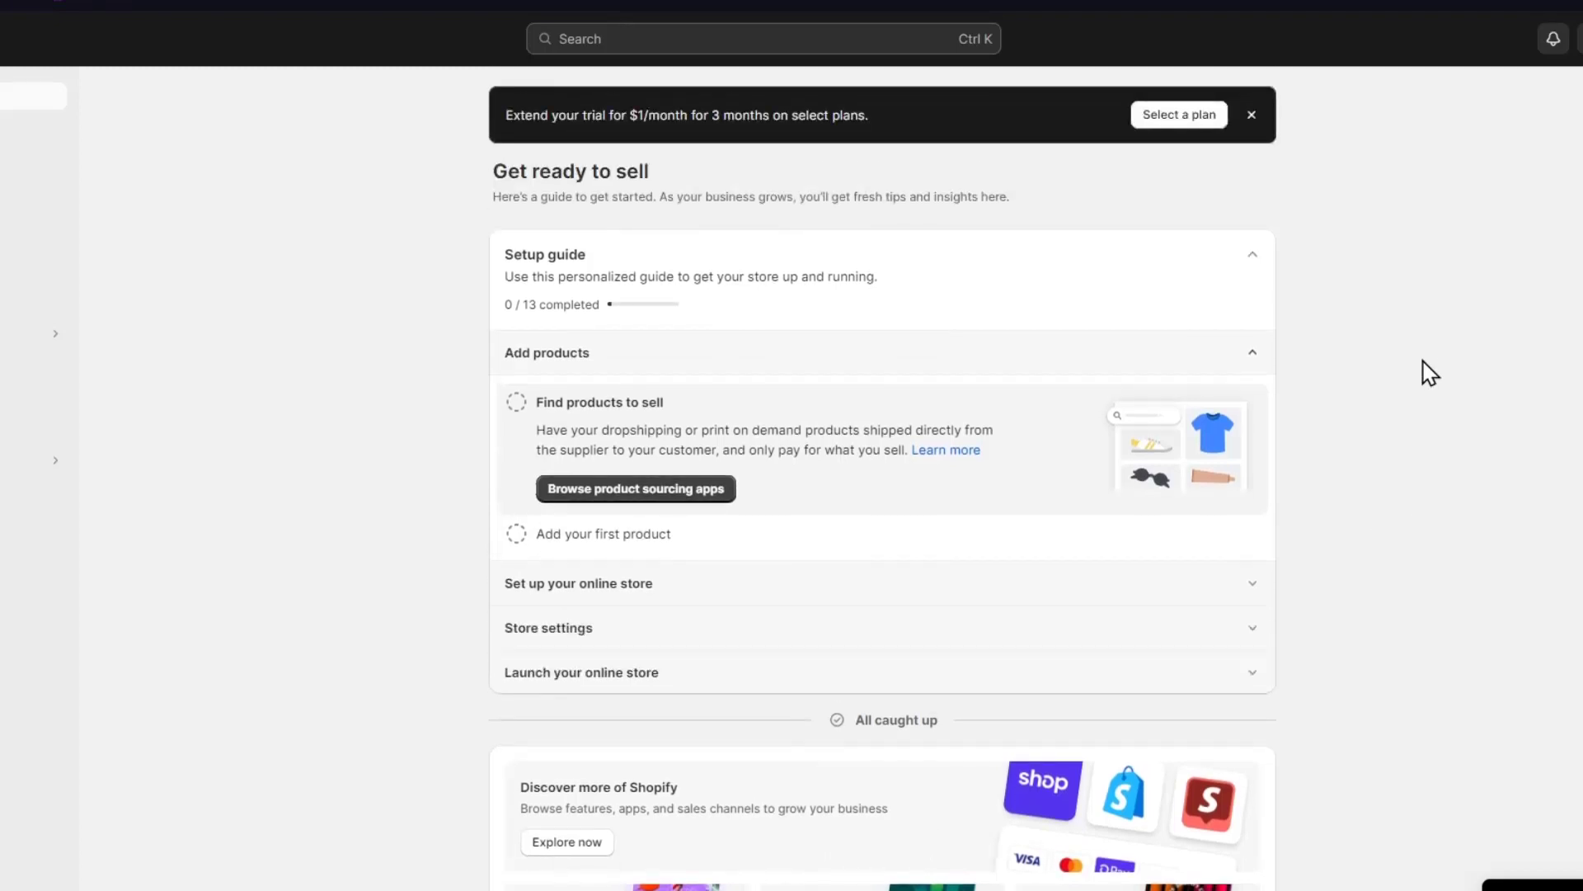
{"action": "left_click_drag", "start_coordinate": [522, 255], "coordinate": [586, 257]}
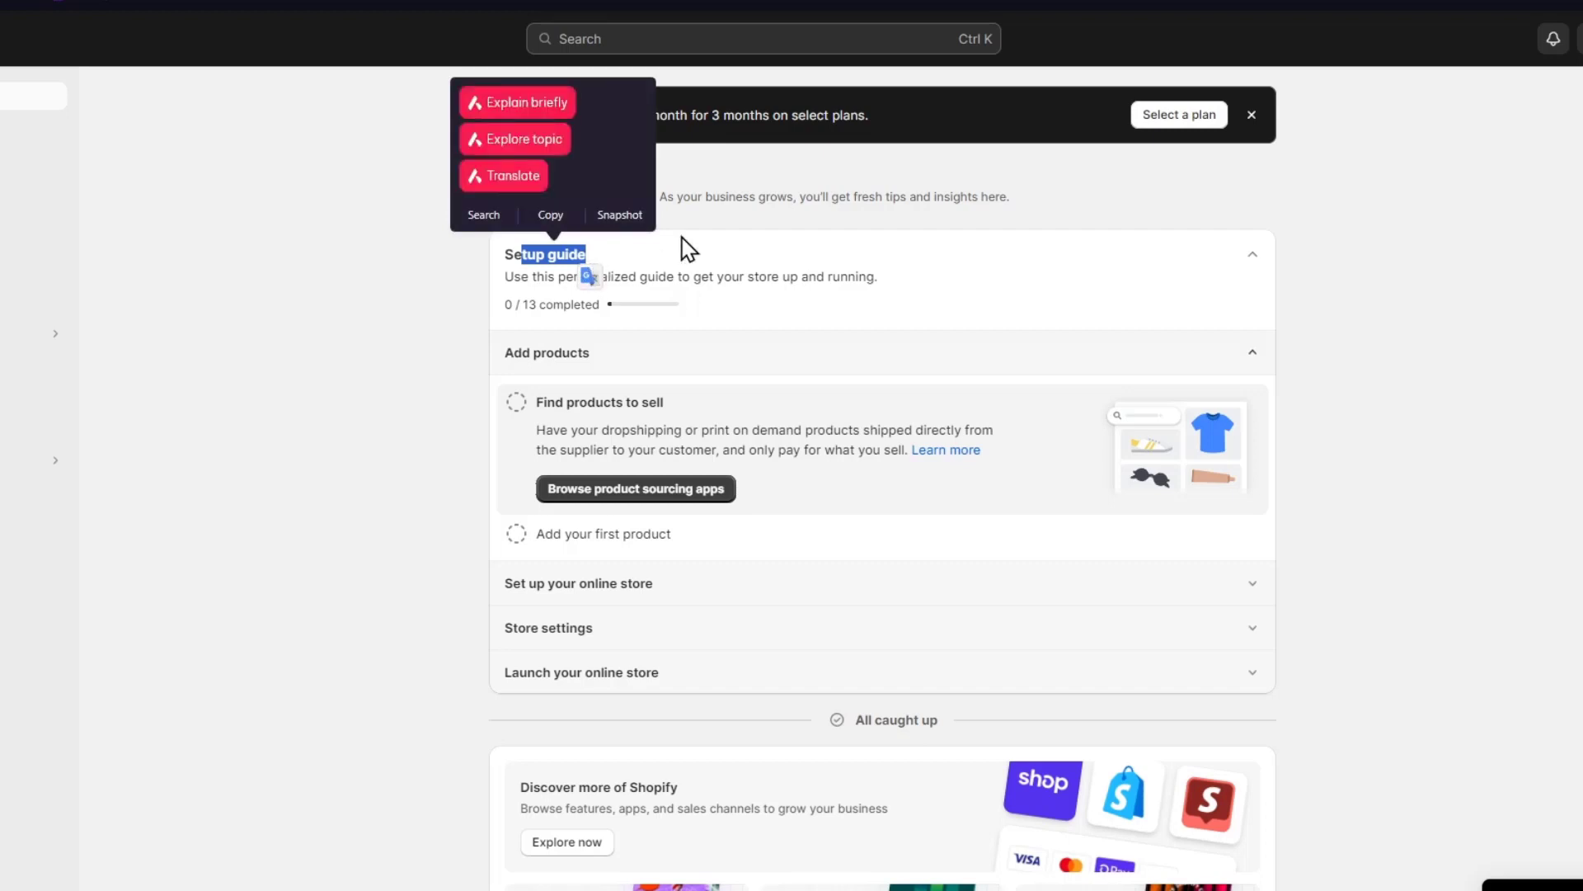
{"action": "left_click", "coordinate": [685, 314]}
{"action": "left_click", "coordinate": [635, 495]}
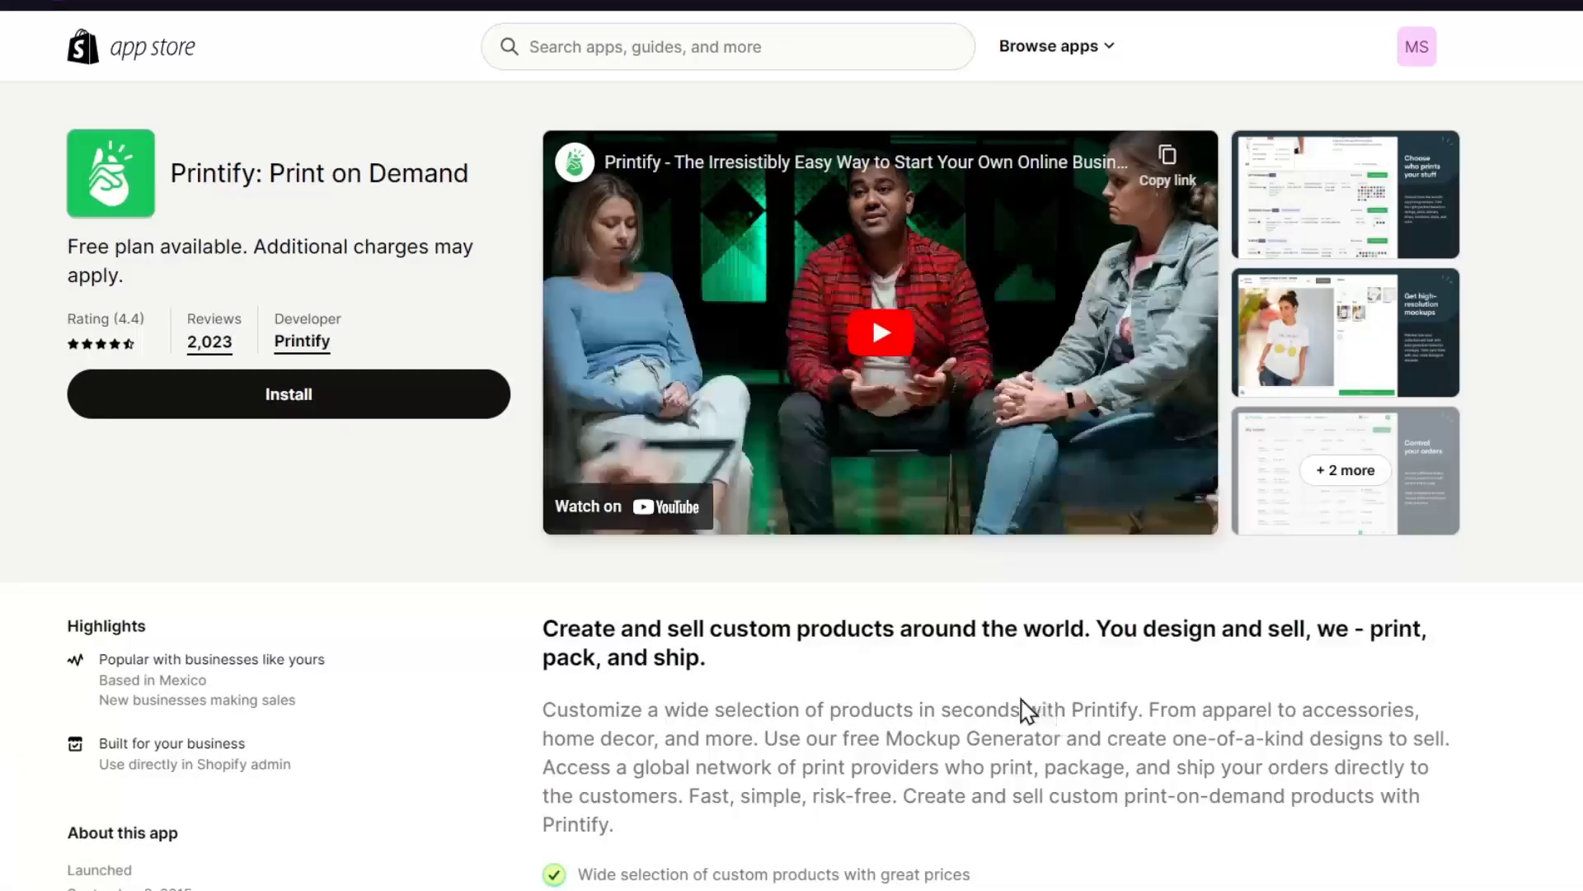
- Install Printify: Print on Demand and approve its store permissions
{"action": "left_click", "coordinate": [388, 419]}
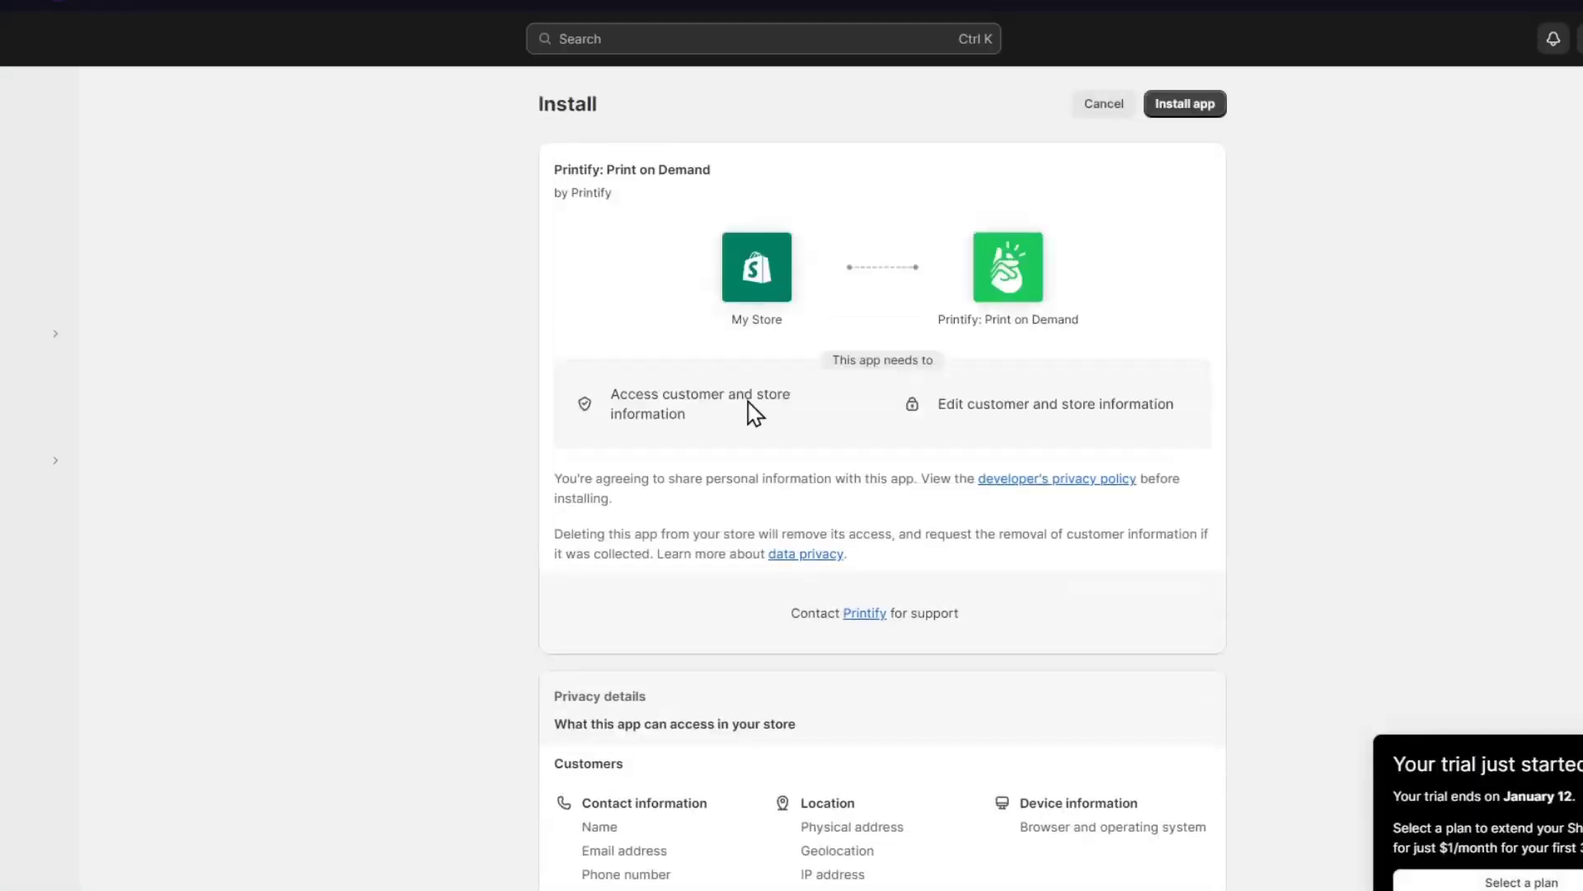
{"action": "left_click", "coordinate": [1186, 107]}
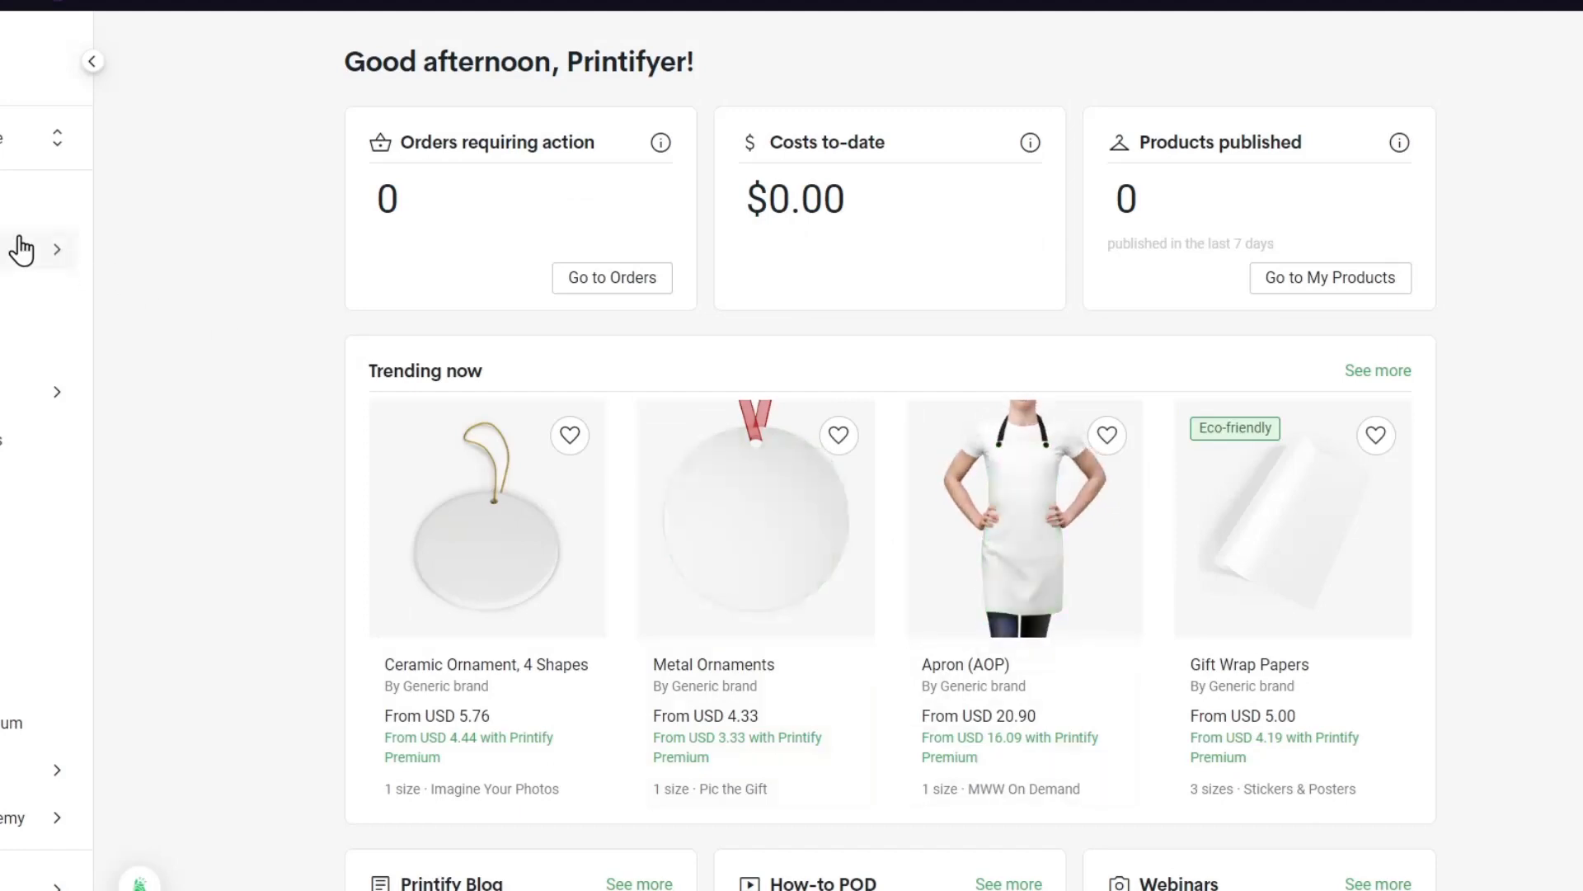
- In the Printify catalog, go to Men's Clothing > T-shirts and browse the tees
{"action": "left_click", "coordinate": [25, 256]}
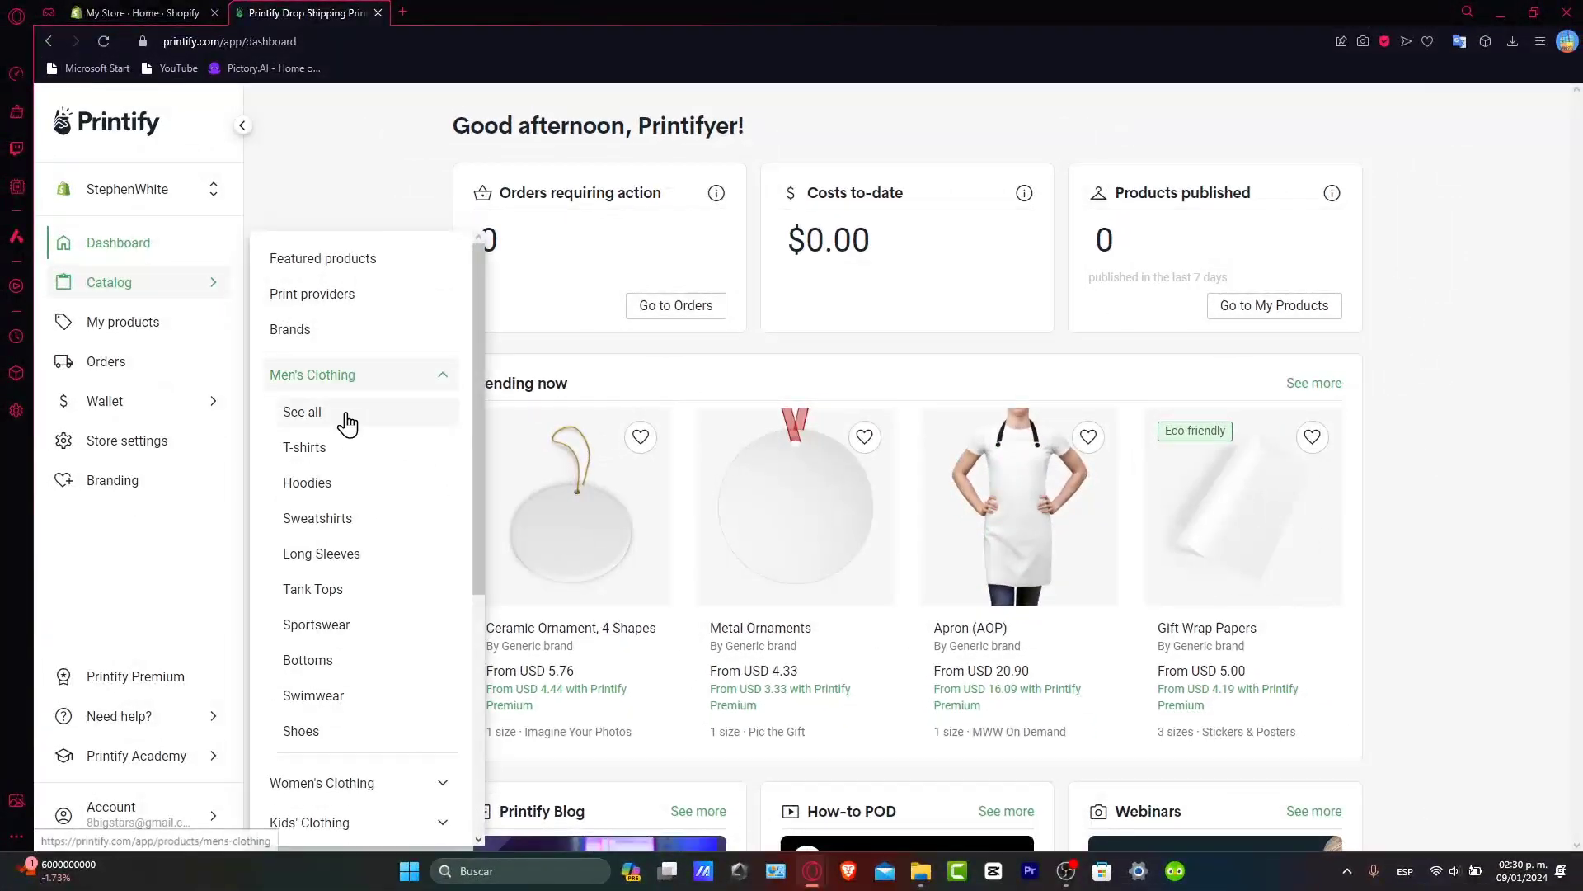
{"action": "left_click", "coordinate": [347, 422]}
{"action": "left_click", "coordinate": [679, 455]}
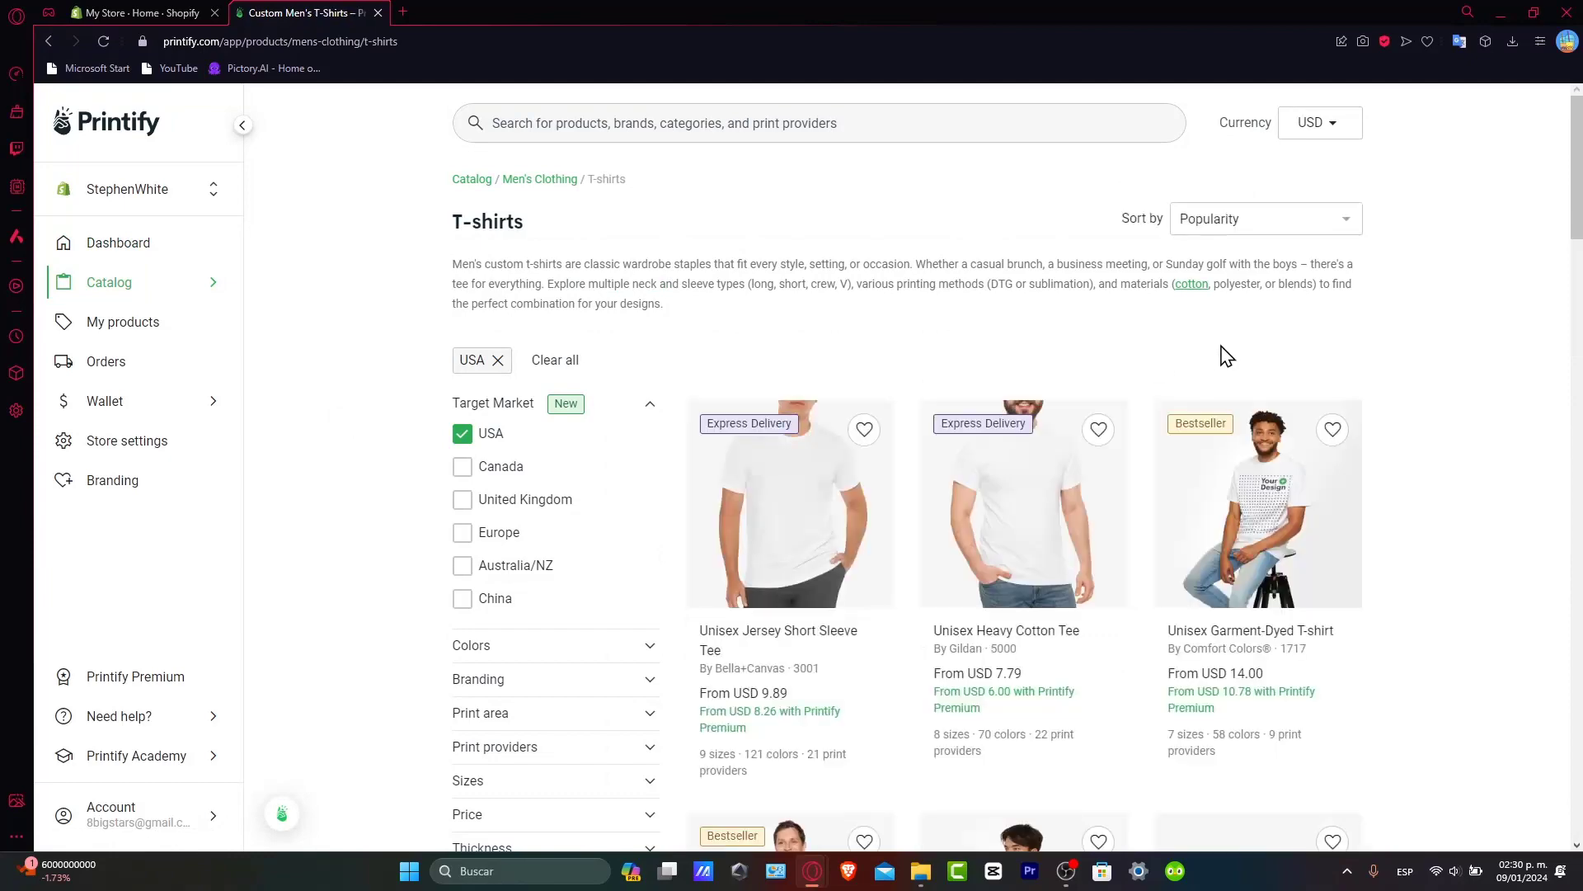
{"action": "scroll", "coordinate": [1233, 355], "scroll_direction": "down", "scroll_amount": 3}
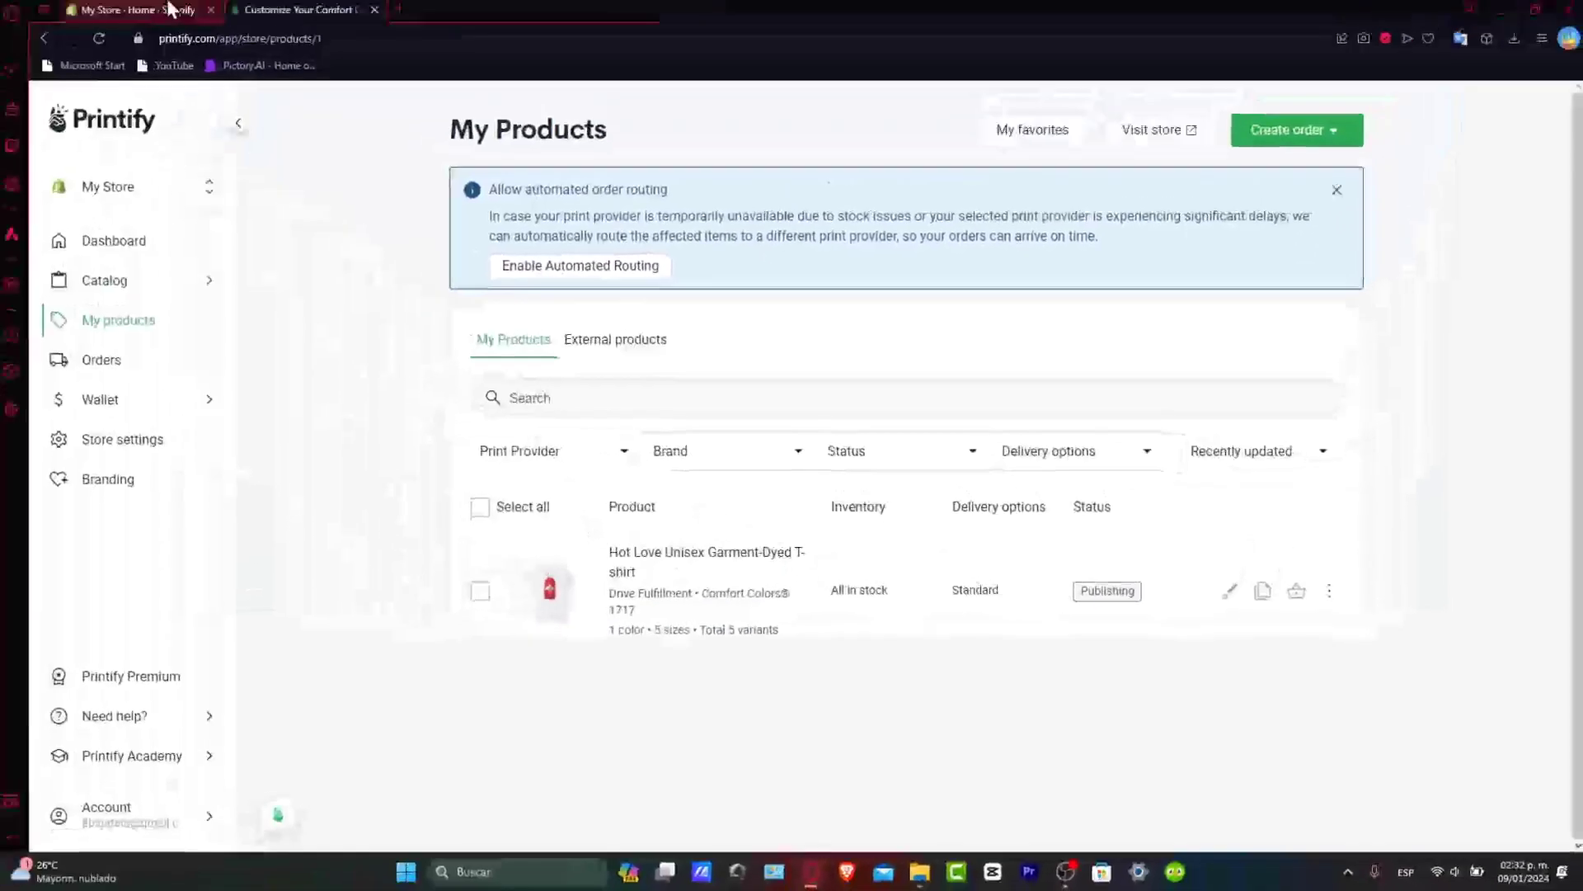
- Back in Shopify, dismiss the app recommendations and open the Products list
{"action": "left_click", "coordinate": [169, 10]}
{"action": "left_click", "coordinate": [343, 261]}
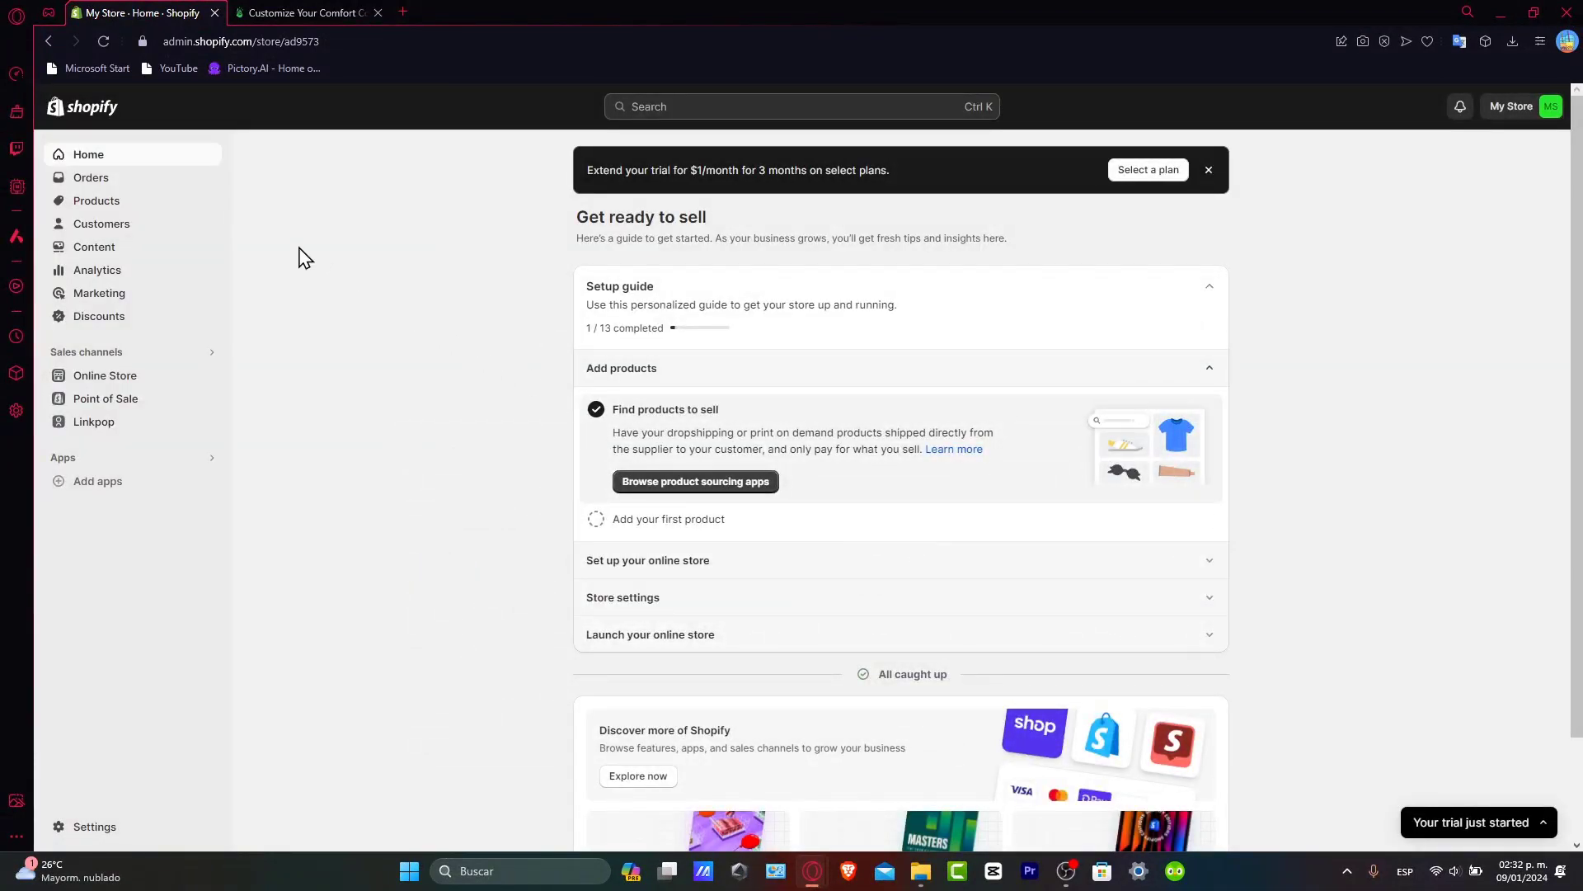
{"action": "left_click", "coordinate": [108, 204]}
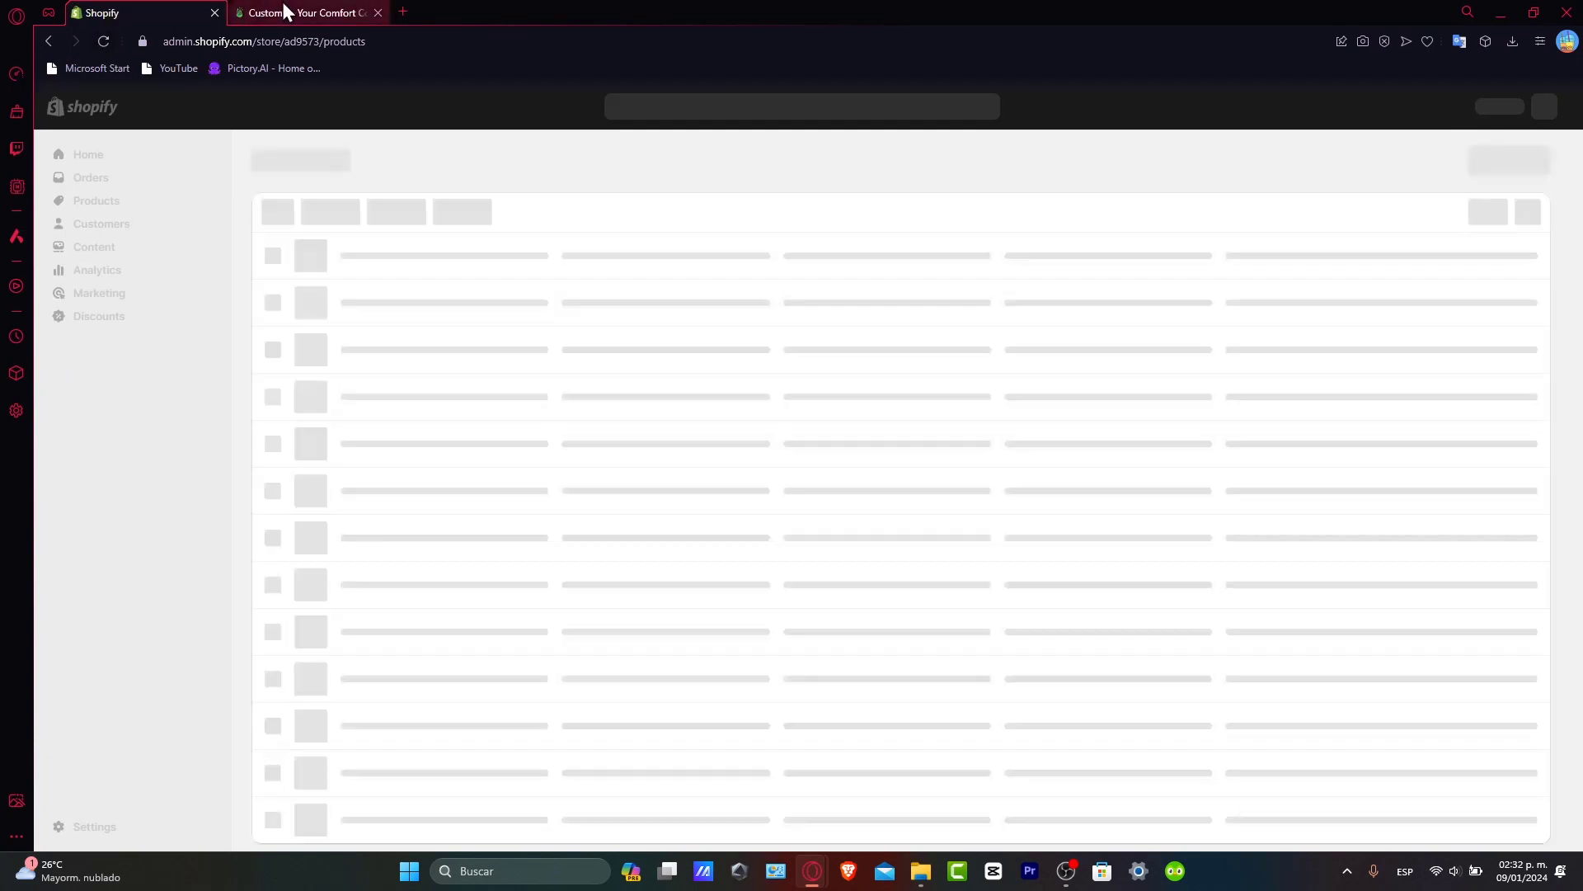
- Check the T-shirt's publishing status in Printify until it shows Active in Shopify
{"action": "left_click", "coordinate": [282, 6]}
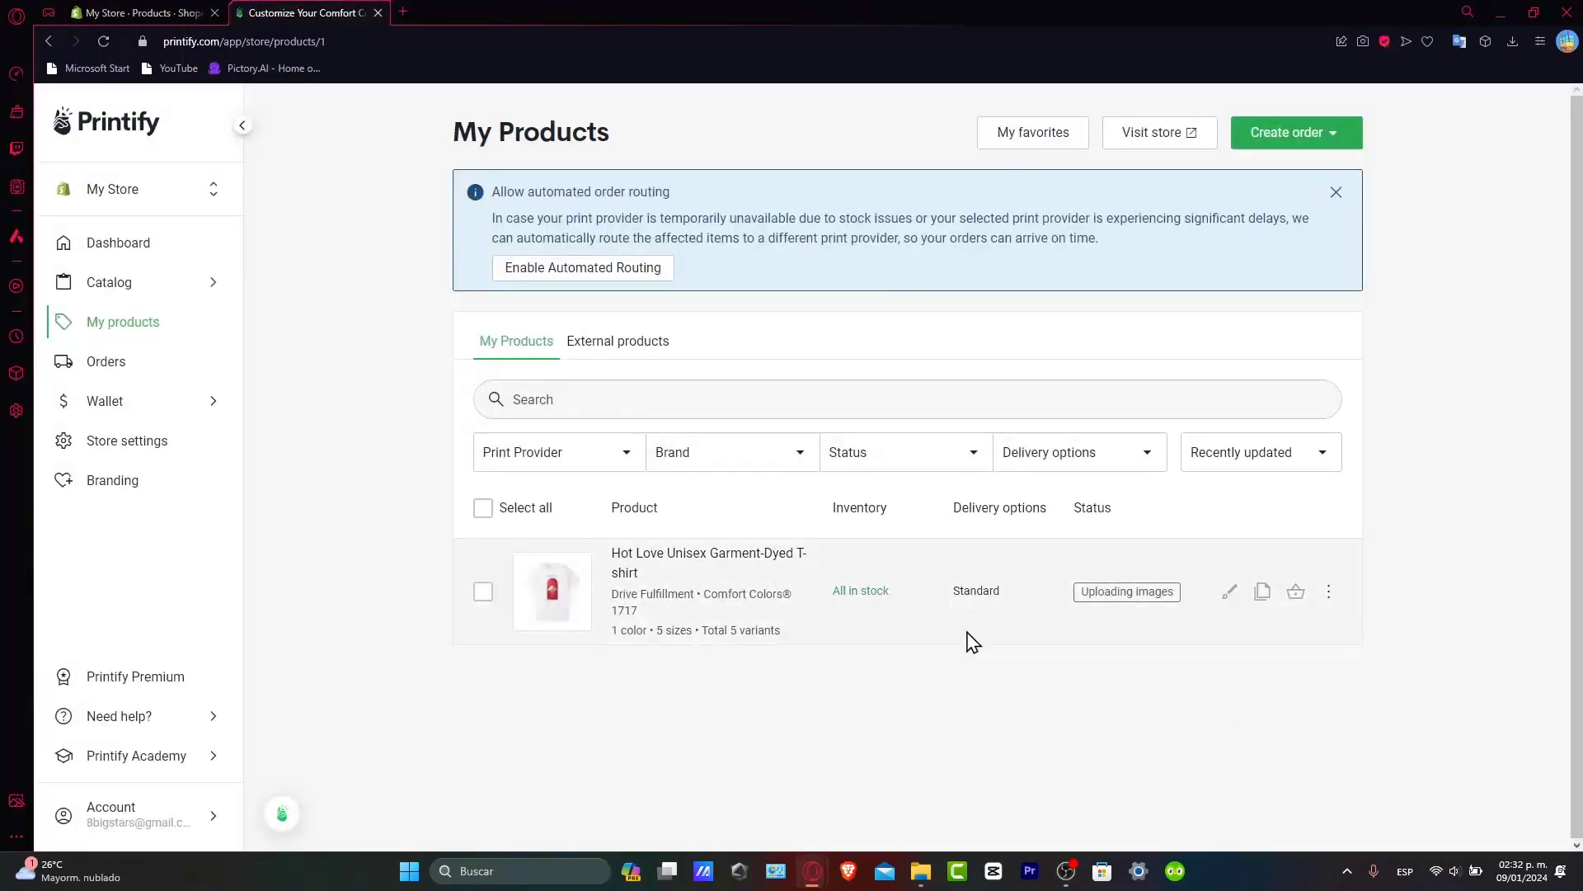
{"action": "left_click", "coordinate": [145, 12]}
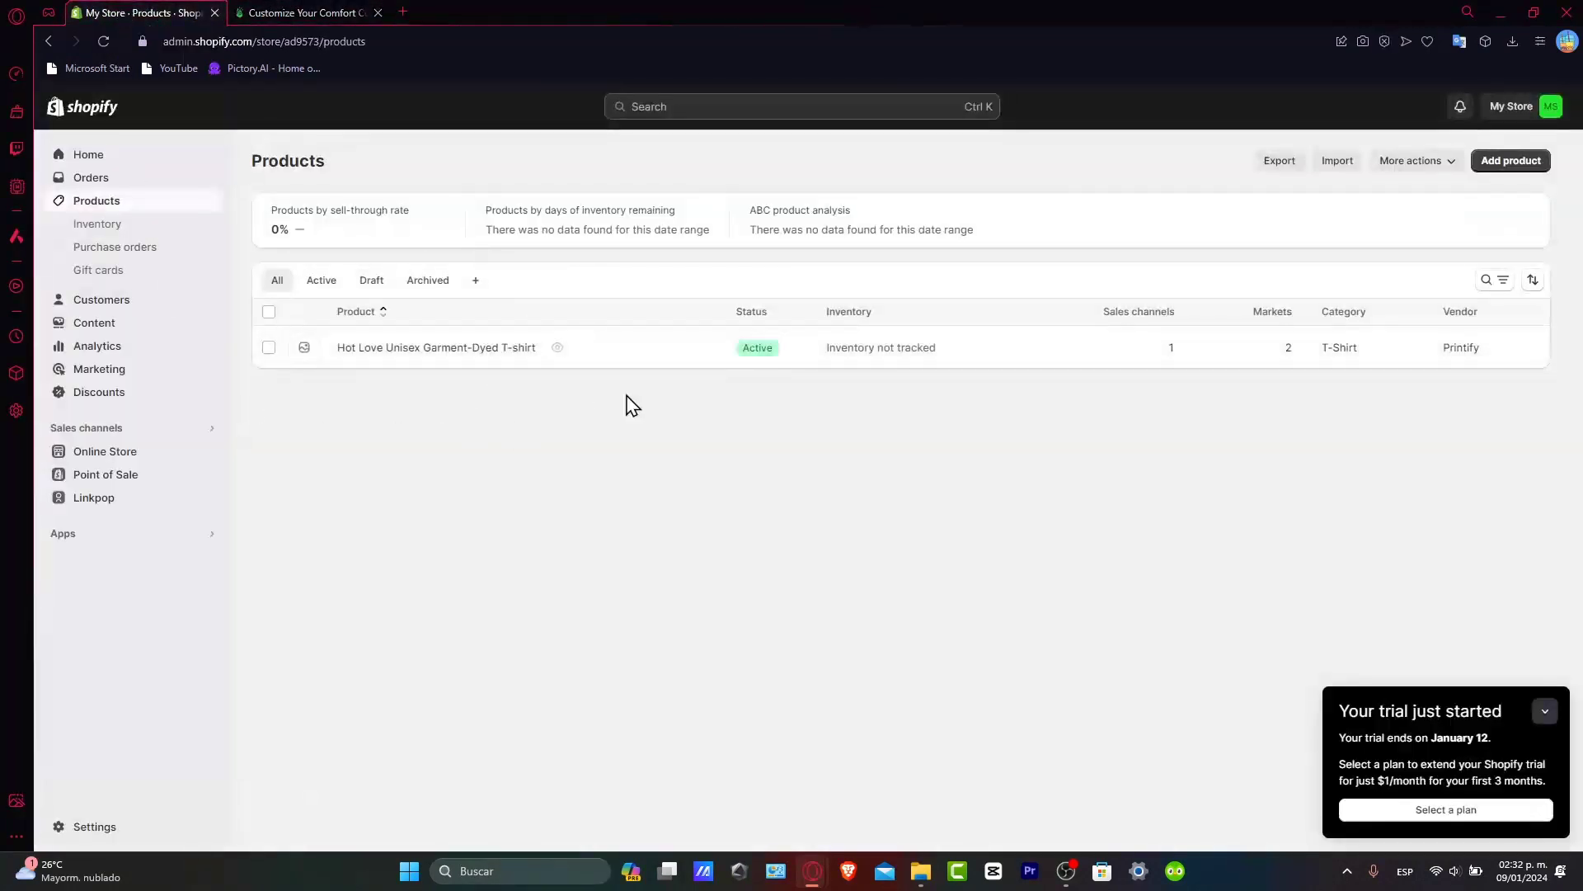
{"action": "mouse_move", "coordinate": [557, 357]}
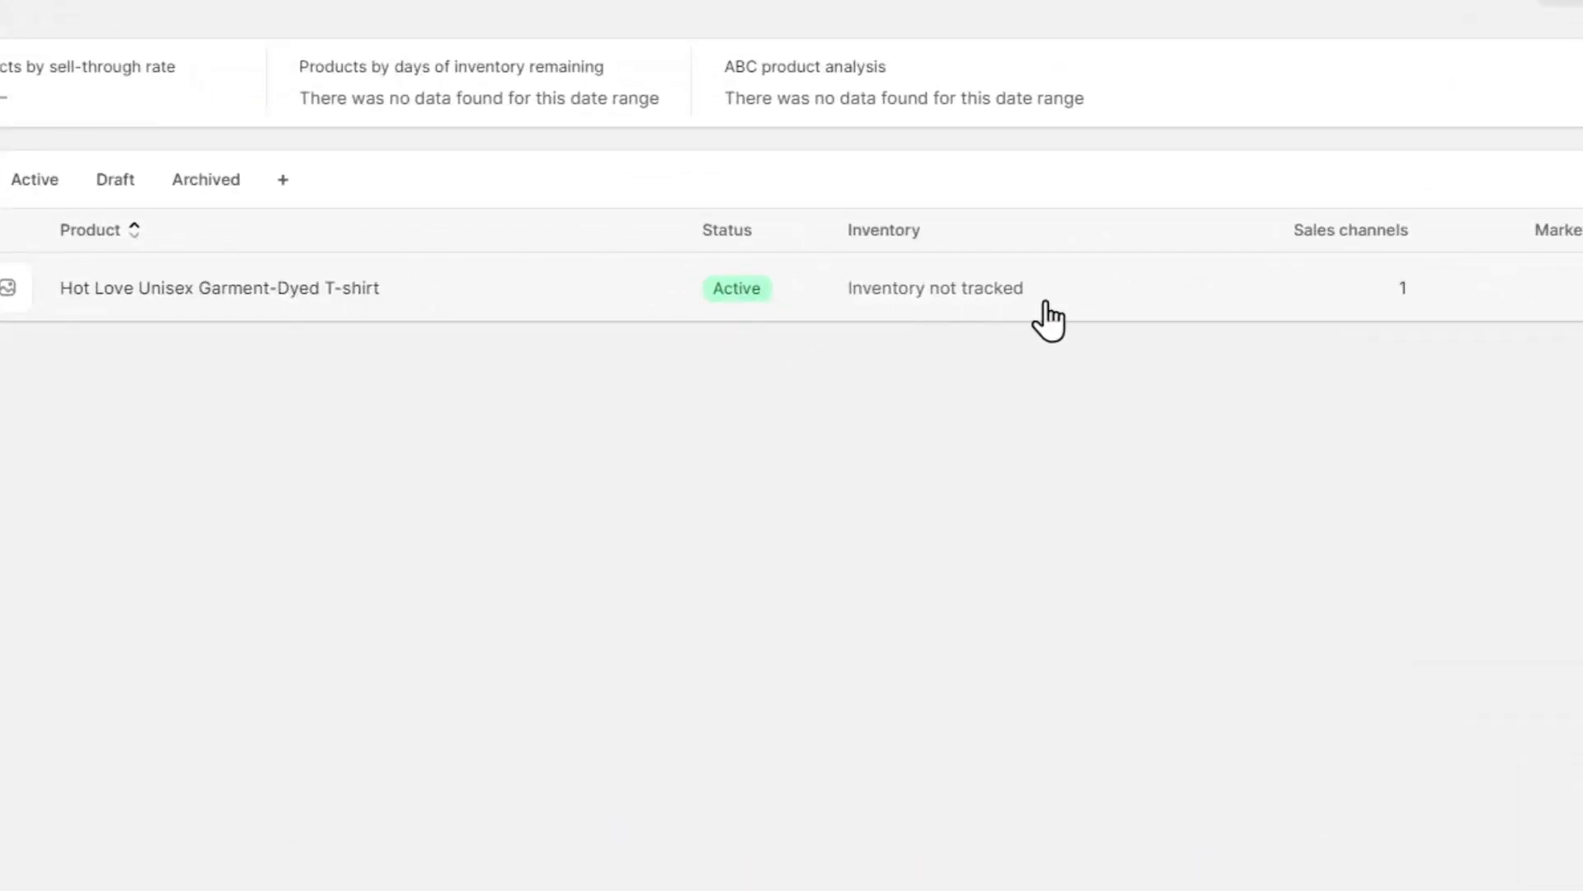
{"action": "mouse_move", "coordinate": [1383, 311]}
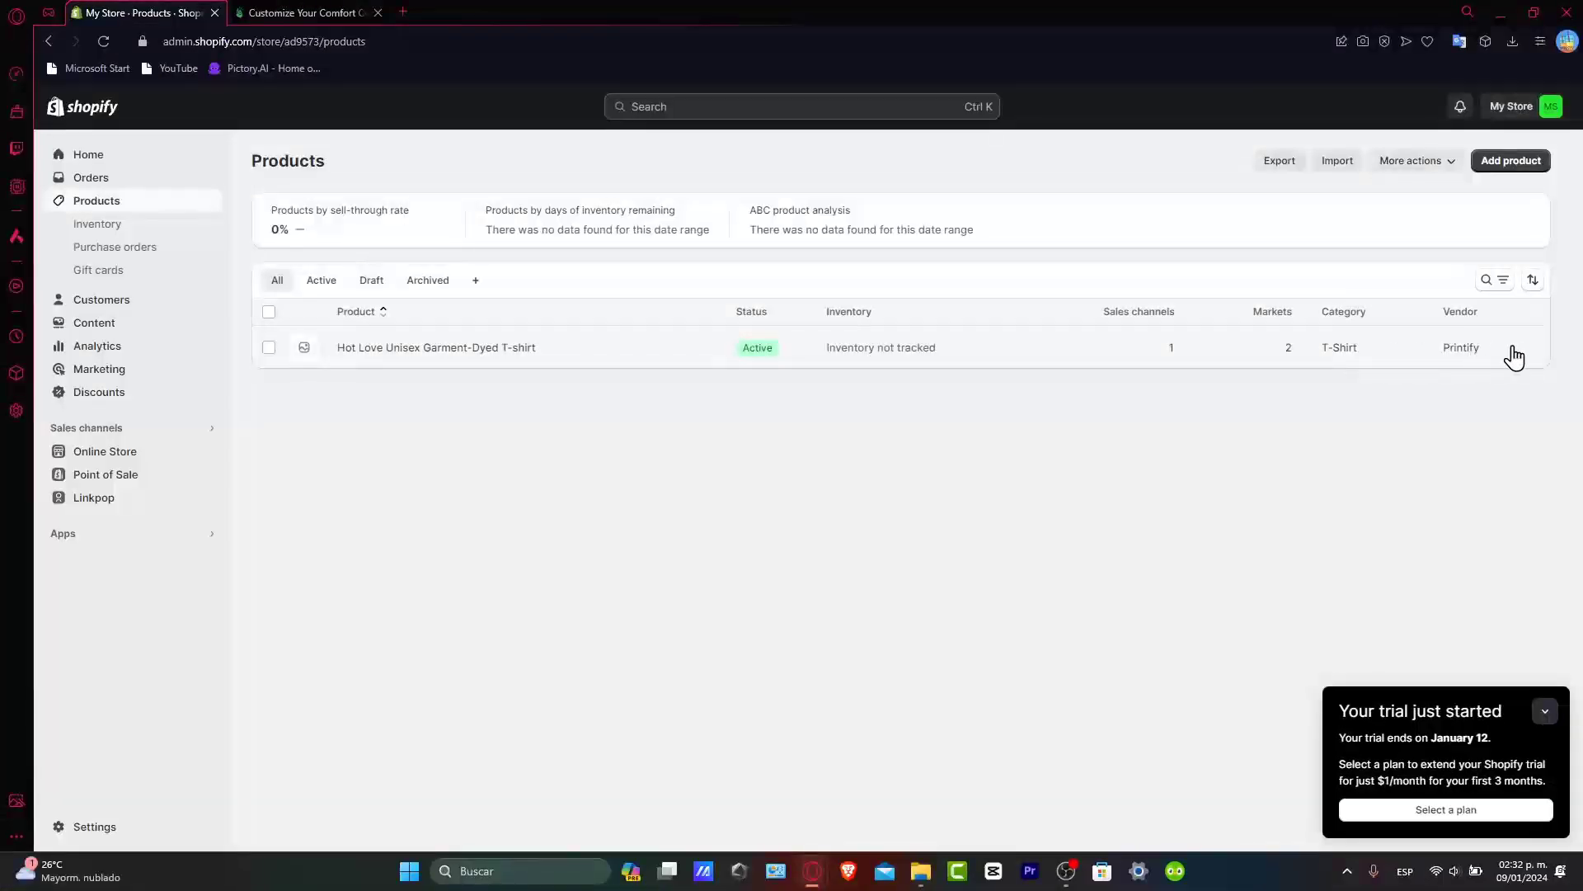
{"action": "left_click", "coordinate": [291, 11]}
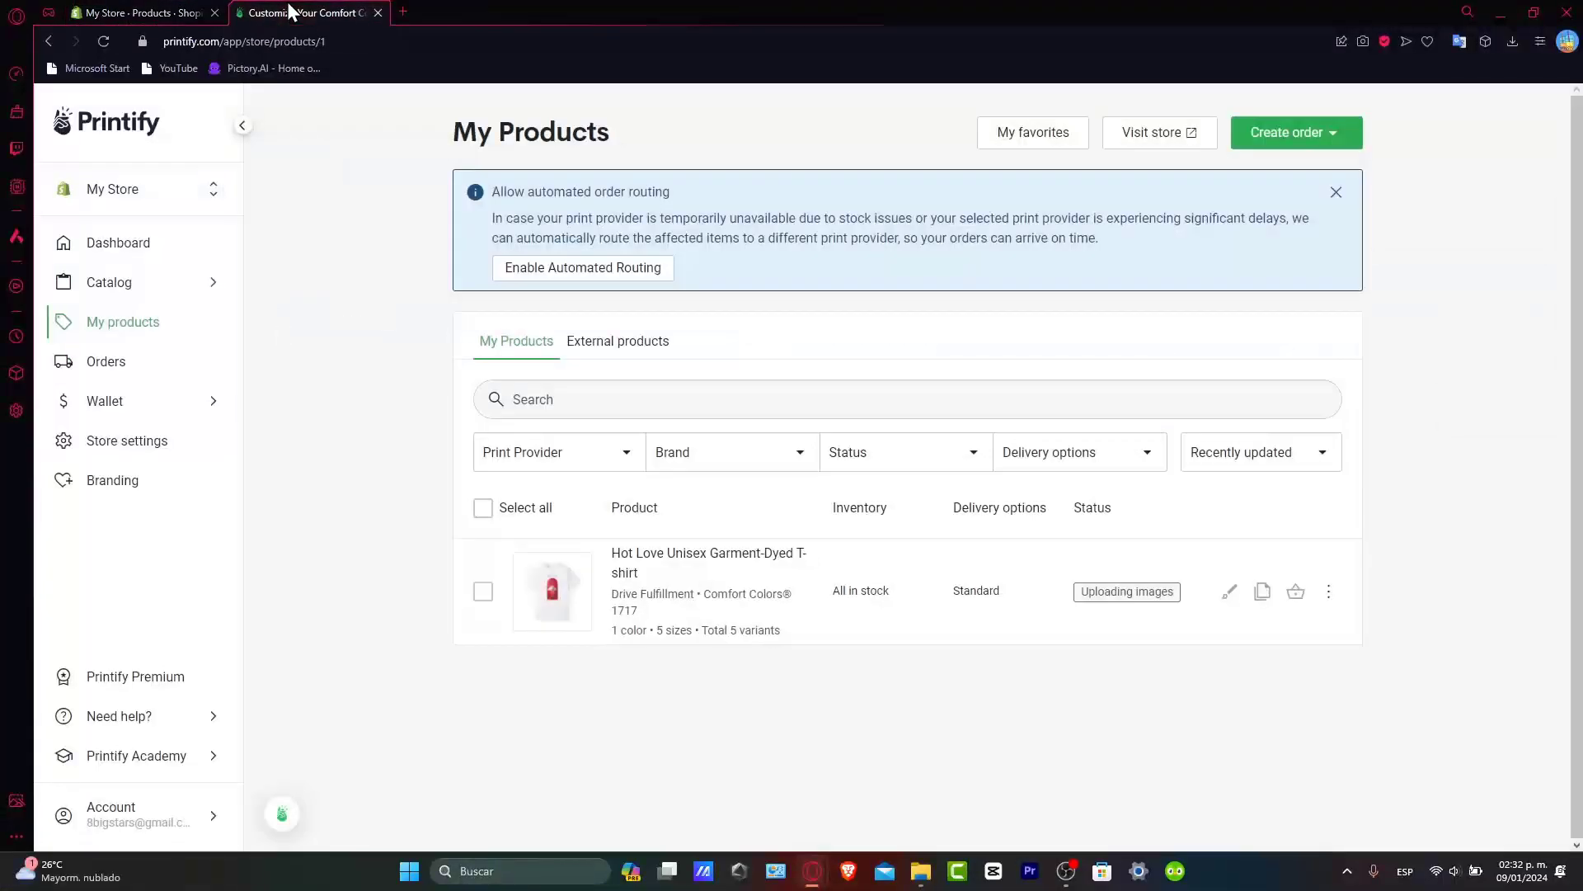
{"action": "left_click", "coordinate": [126, 11]}
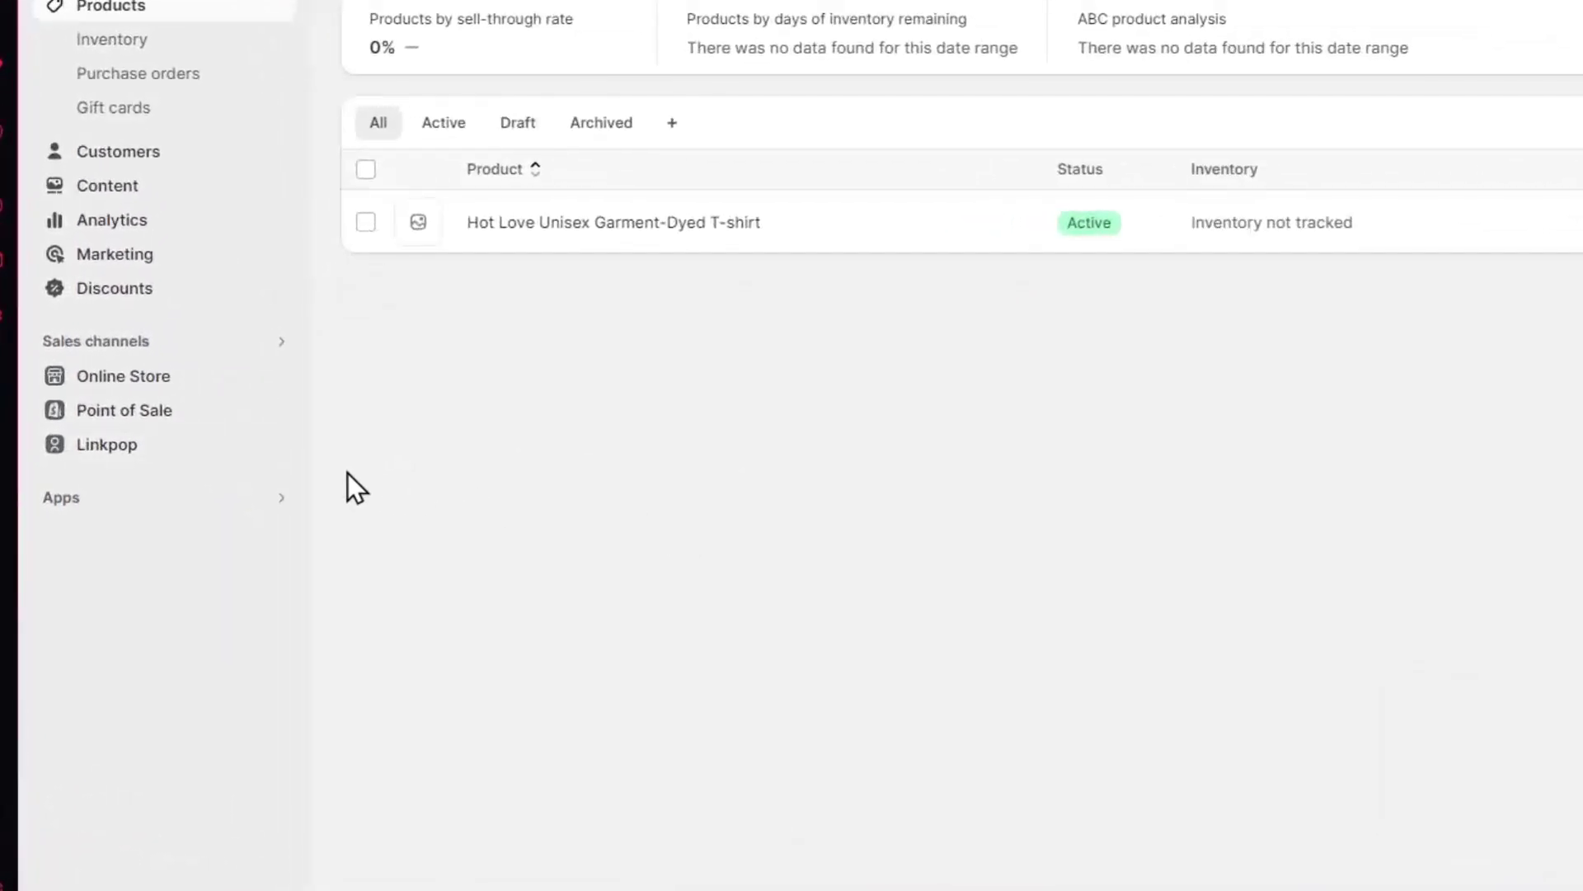
- Update the Linkpop sales channel using the store owner's account
{"action": "left_click", "coordinate": [125, 452]}
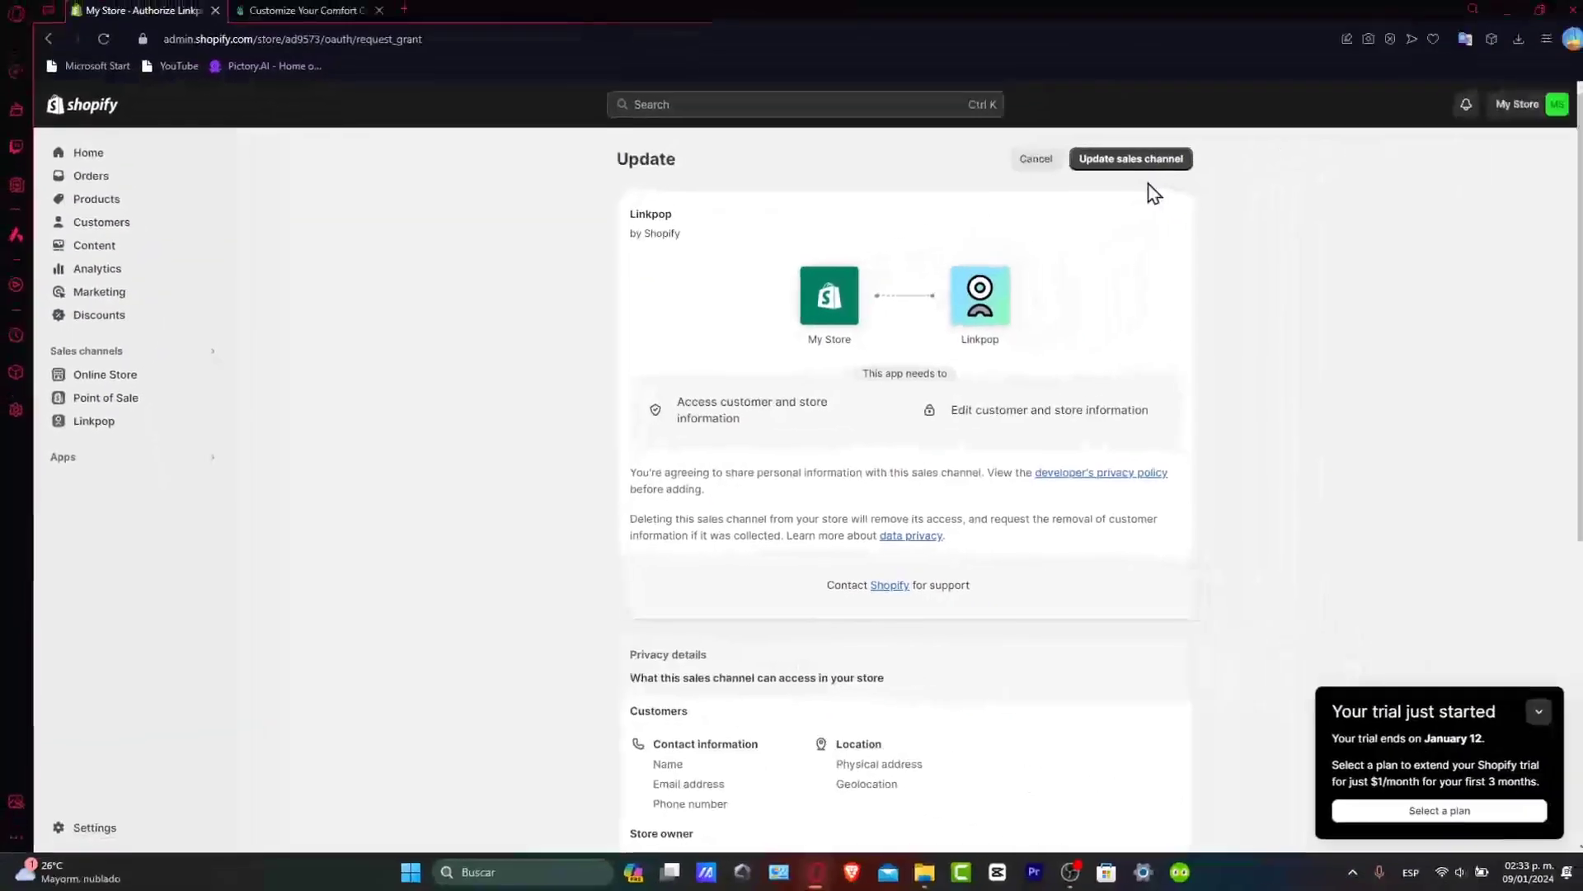
{"action": "left_click", "coordinate": [1169, 164]}
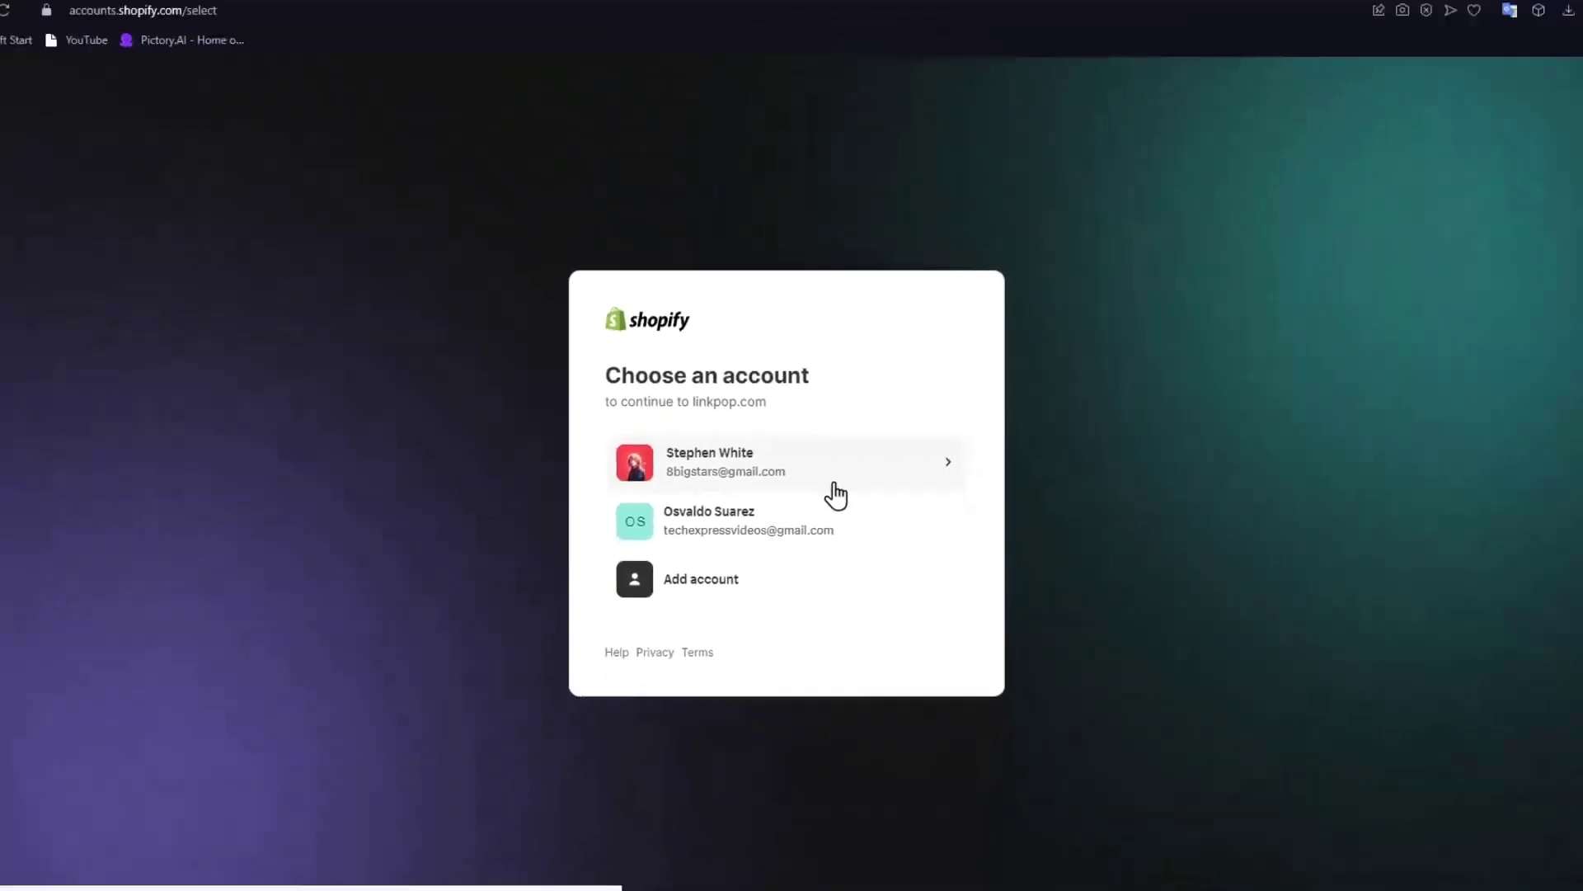
{"action": "left_click", "coordinate": [832, 485]}
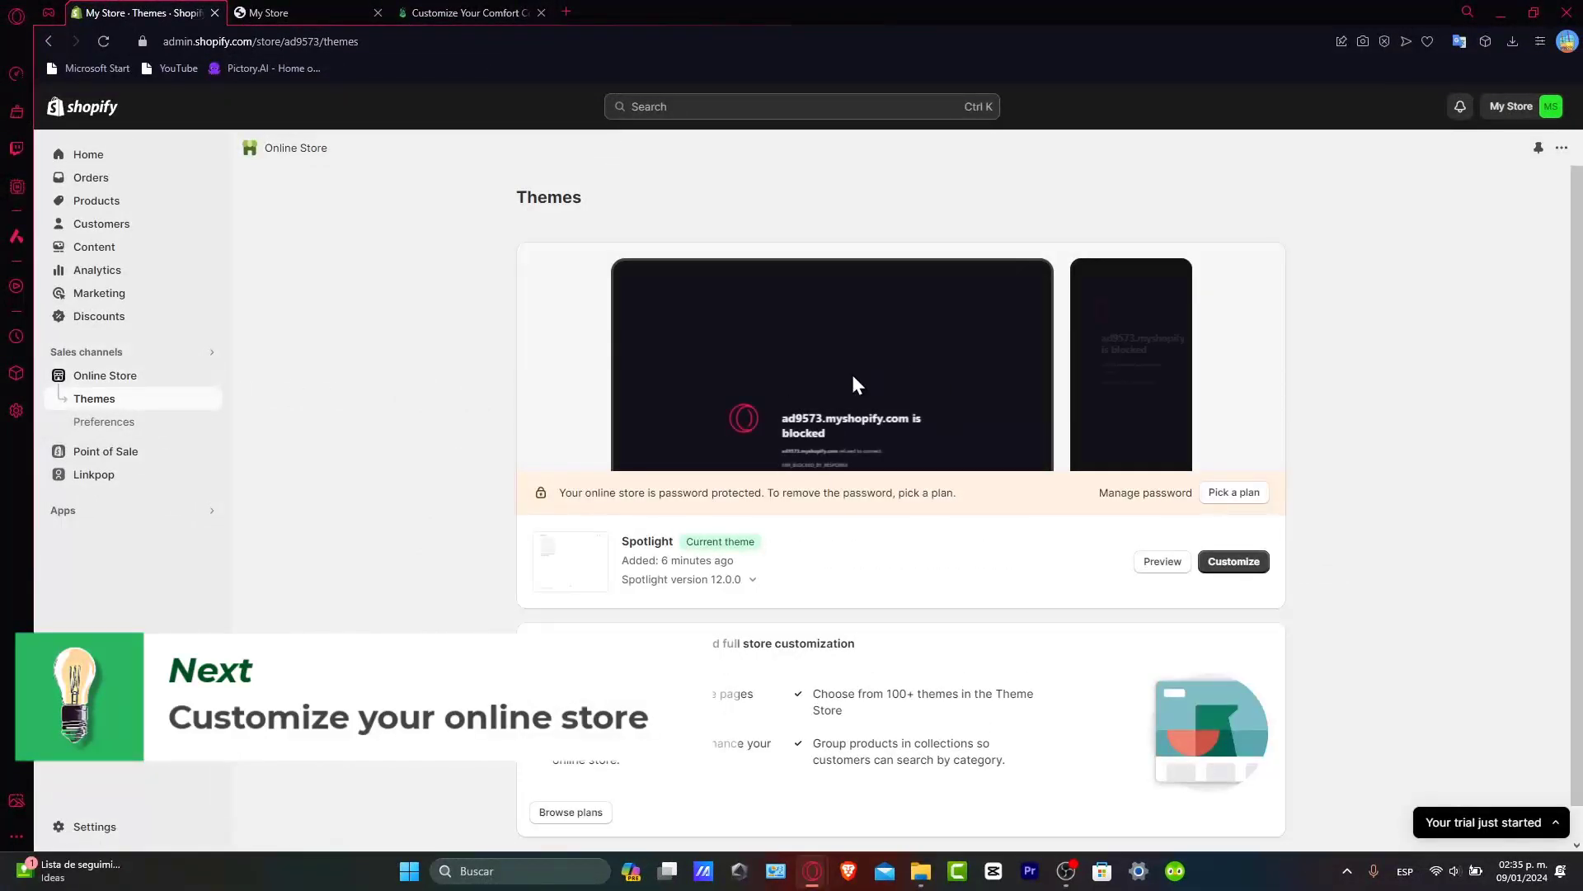
- Preview the storefront from the Themes page, then return to the admin tab
{"action": "scroll", "coordinate": [1094, 611], "scroll_direction": "down", "scroll_amount": 1}
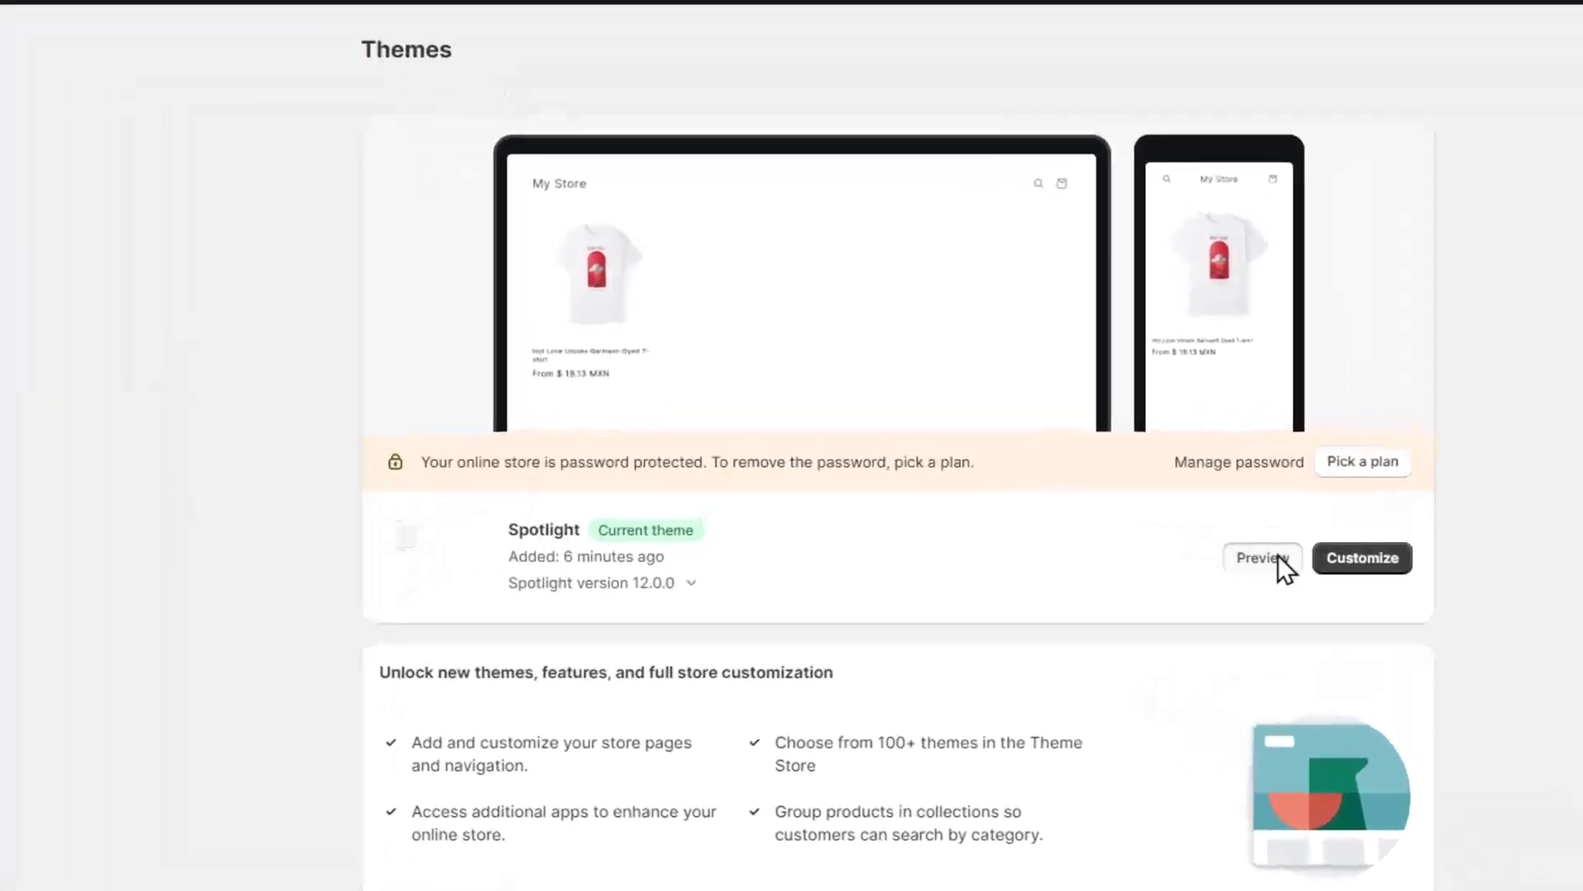
{"action": "left_click", "coordinate": [1163, 525]}
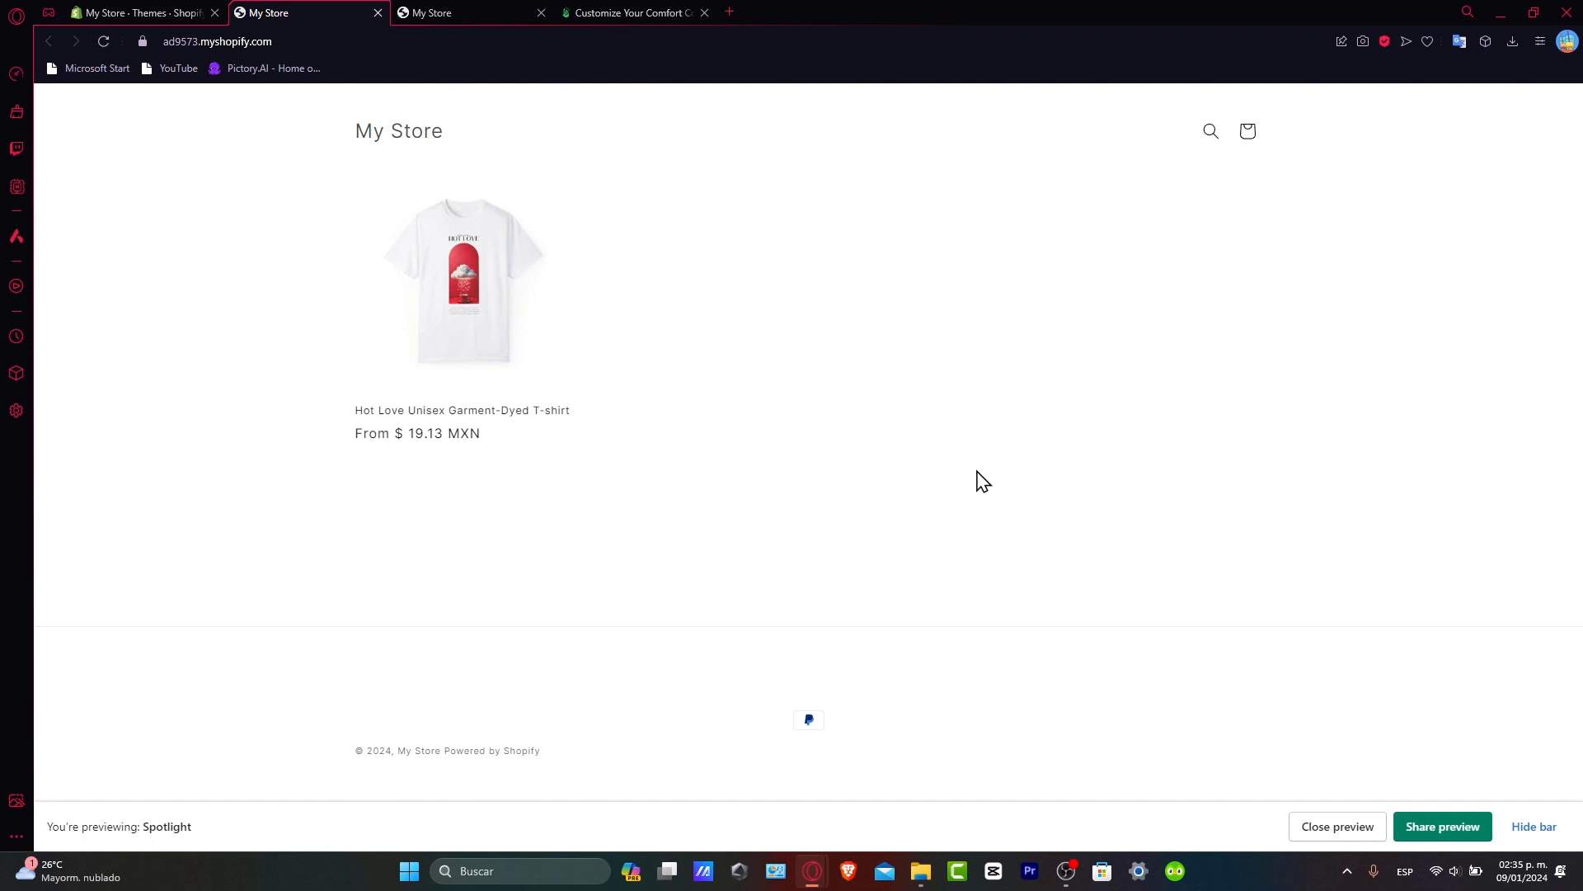
{"action": "left_click", "coordinate": [176, 11]}
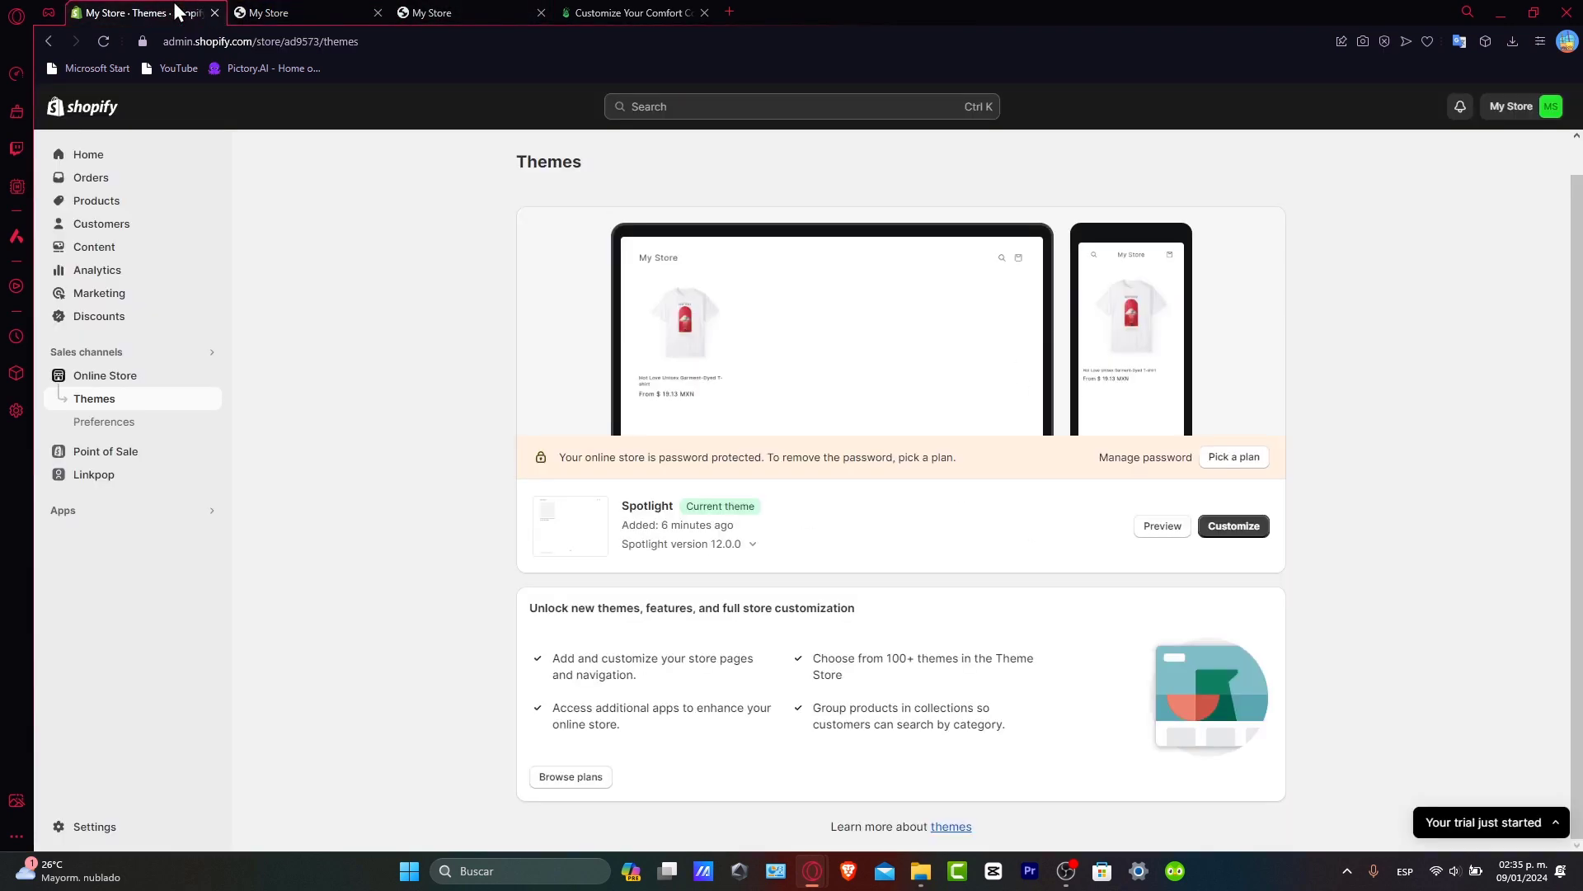
- Go to Settings > Payments and browse third-party providers to pick Stripe
{"action": "left_click", "coordinate": [99, 826]}
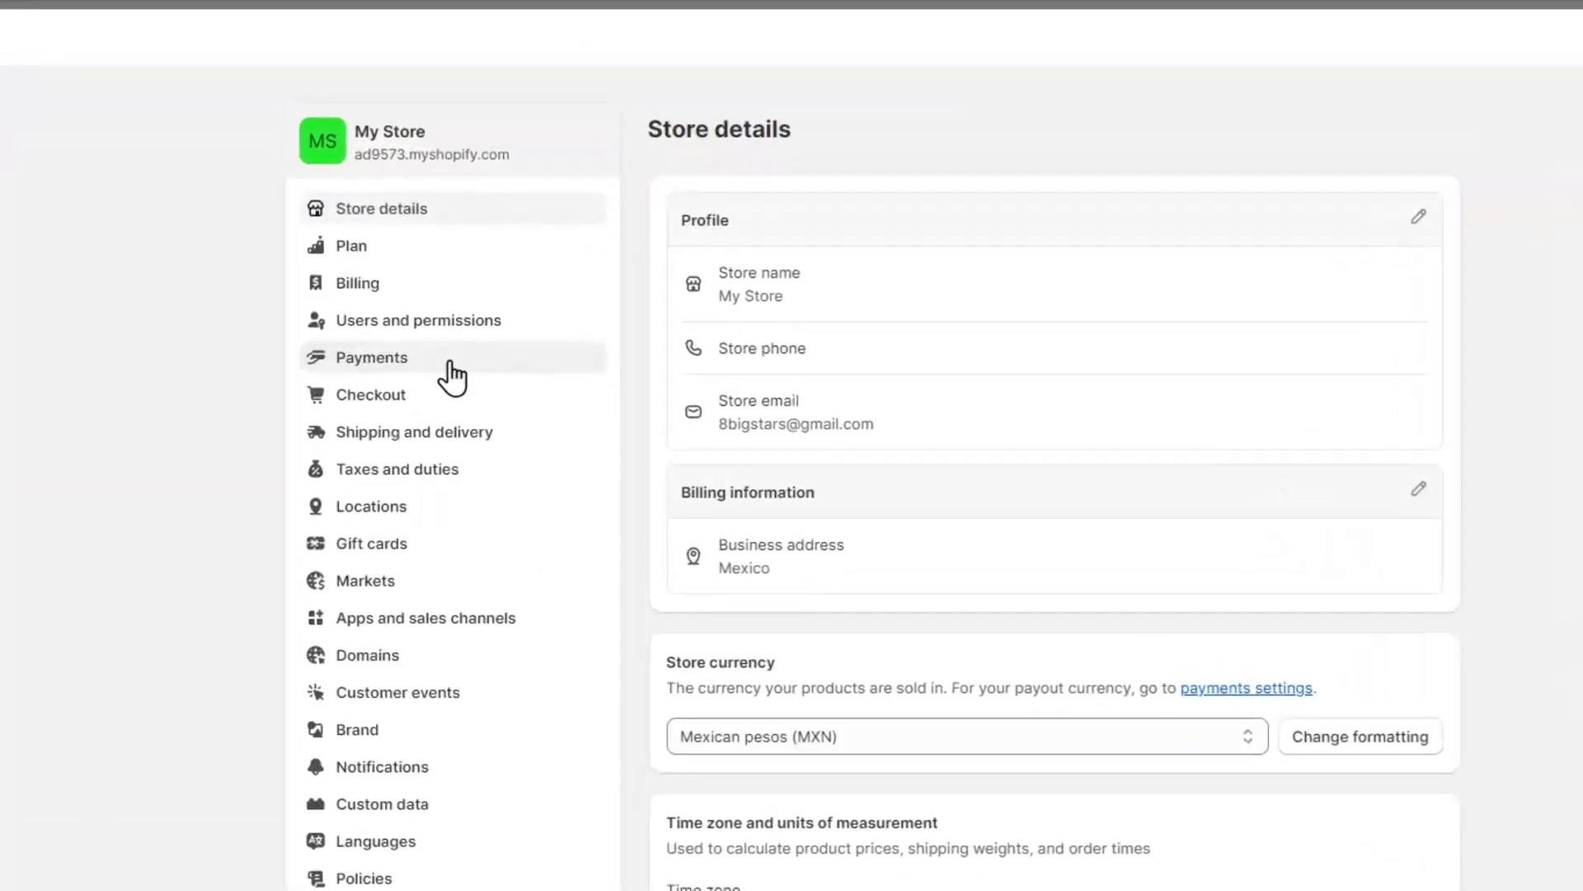
{"action": "left_click", "coordinate": [513, 385]}
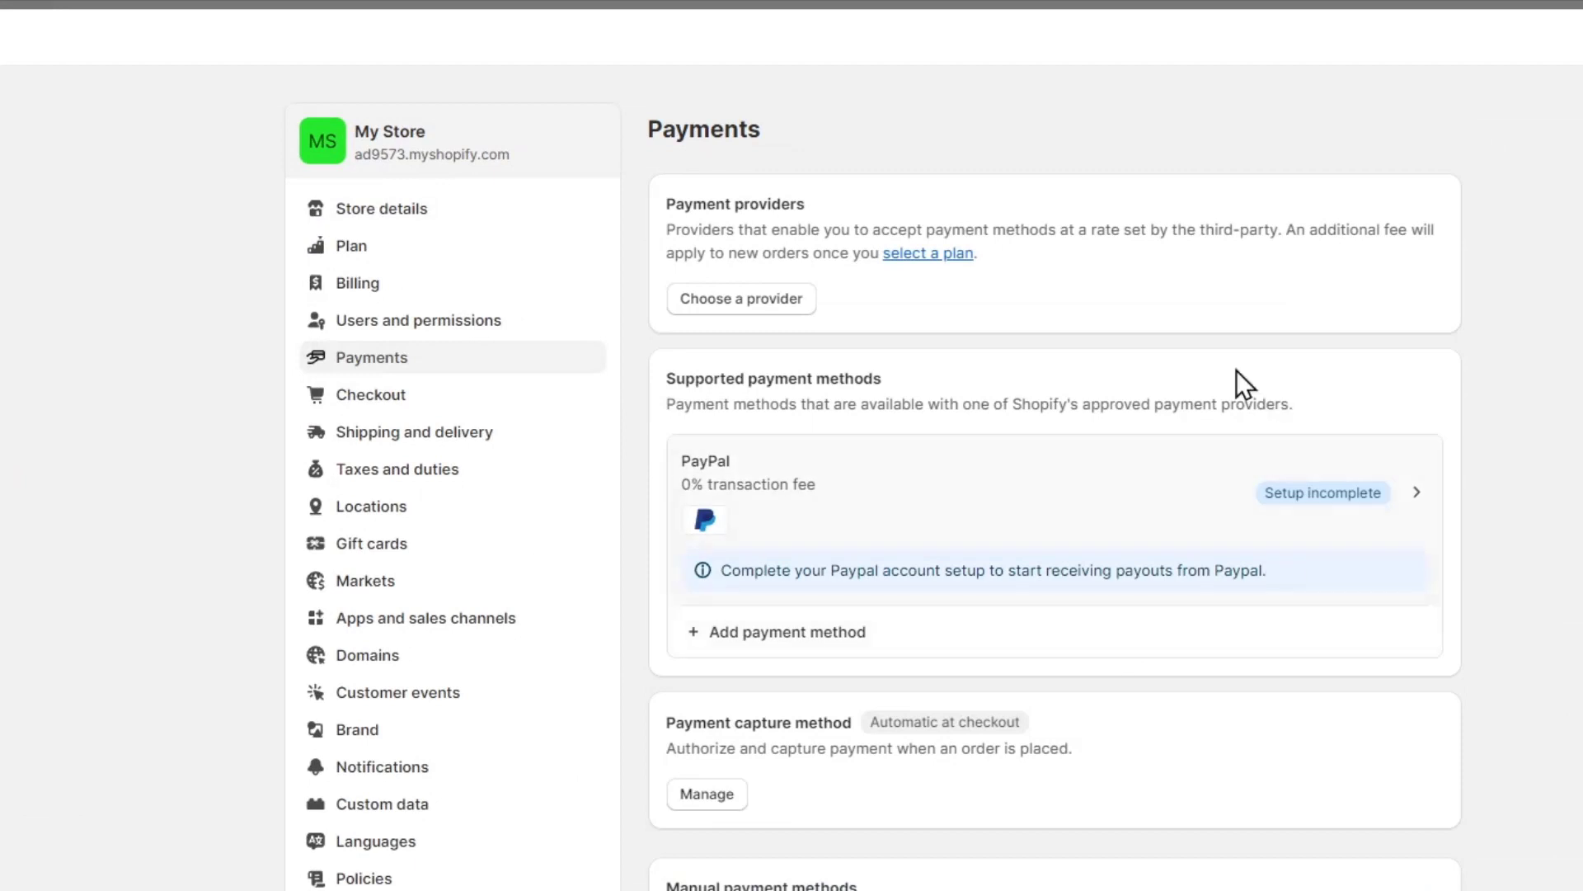
{"action": "left_click", "coordinate": [763, 317]}
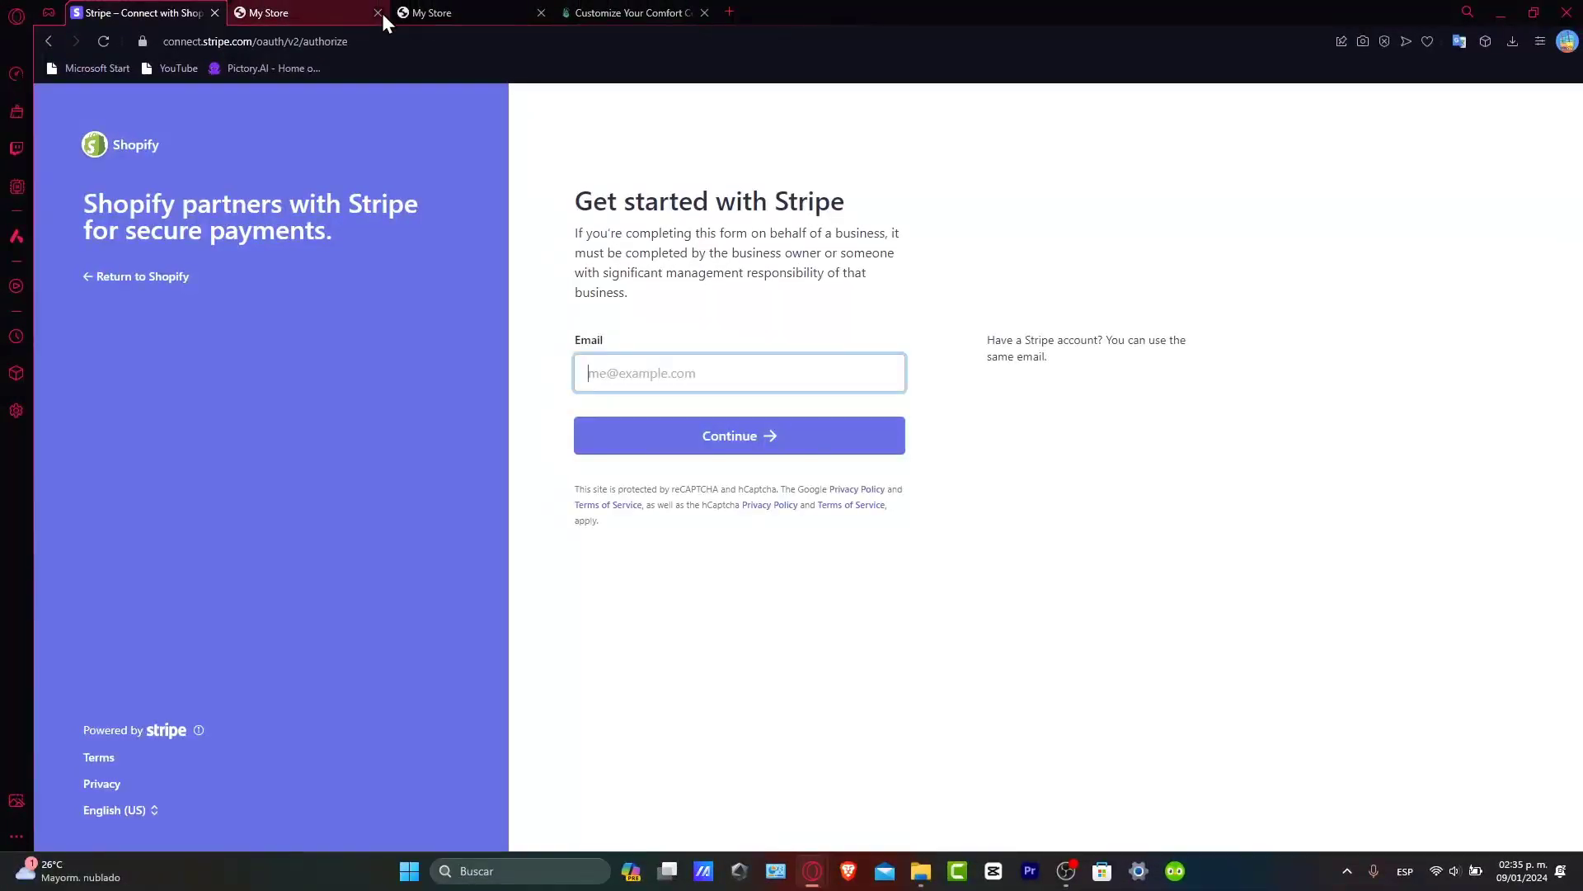
- Enter the saved account e-mail on the Stripe page and submit to connect
{"action": "left_click", "coordinate": [378, 12]}
{"action": "left_click", "coordinate": [661, 375]}
{"action": "left_click", "coordinate": [704, 413]}
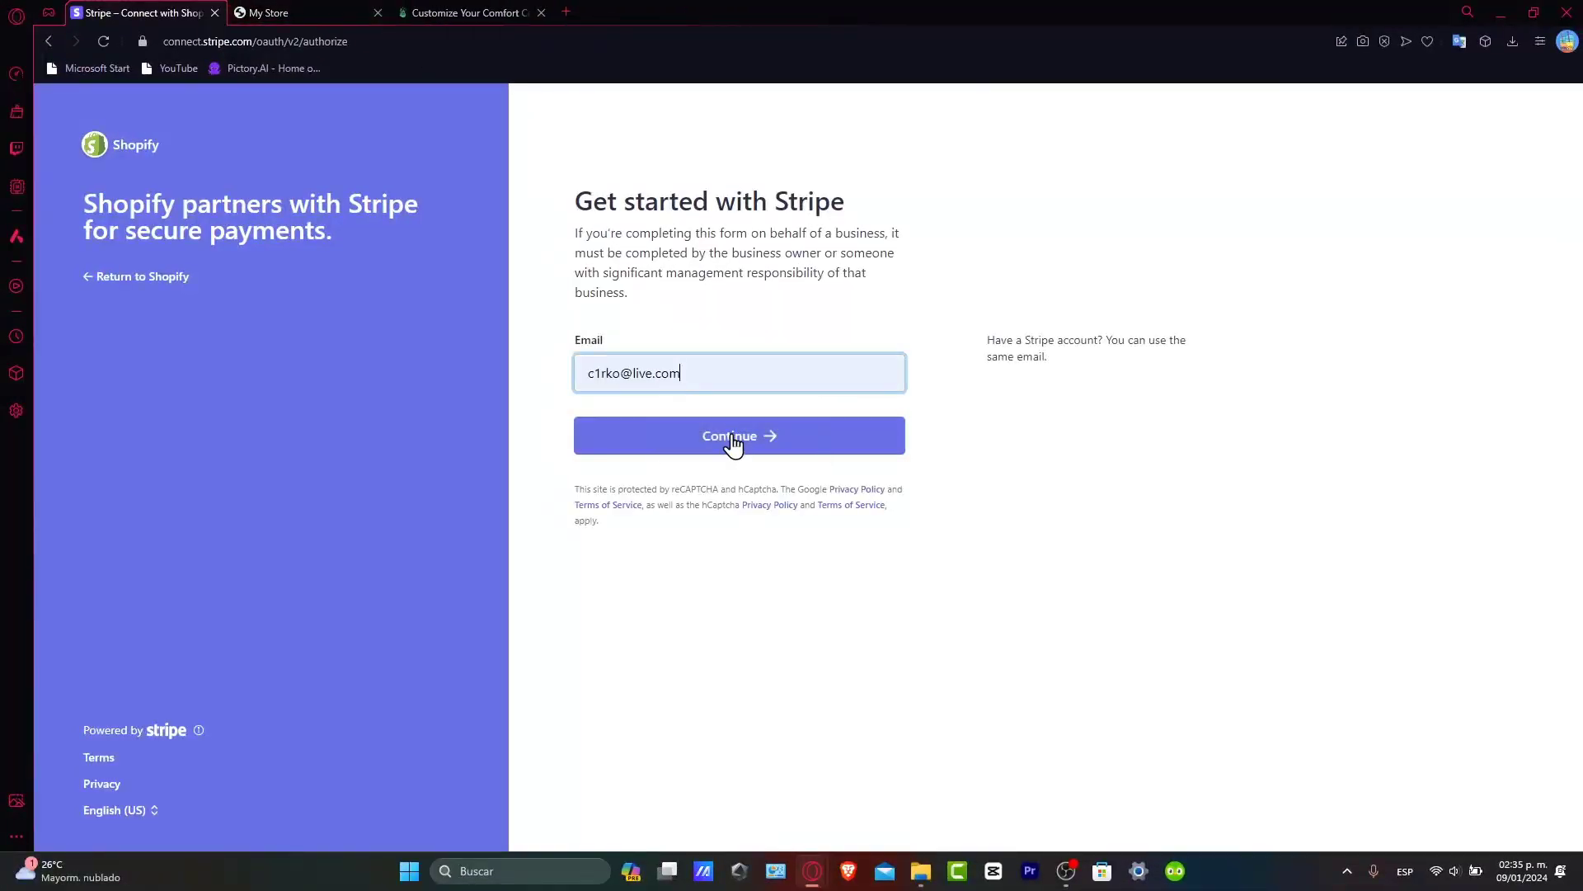
{"action": "left_click", "coordinate": [733, 445]}
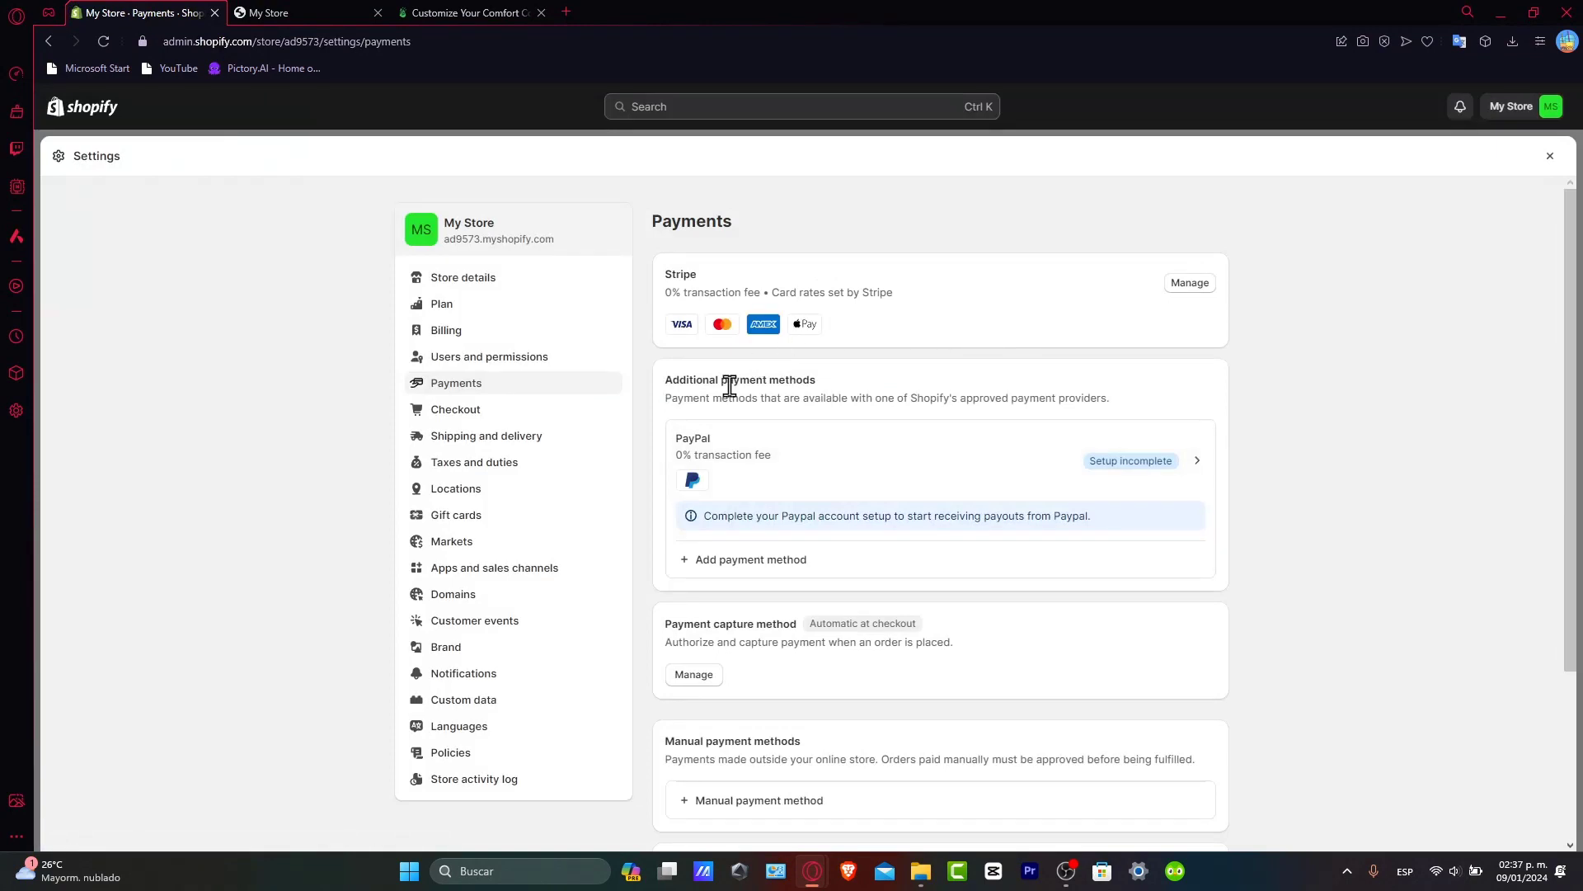
- Close Settings, open all recommended apps and search the App Store for 'meta'
{"action": "left_click", "coordinate": [1554, 155]}
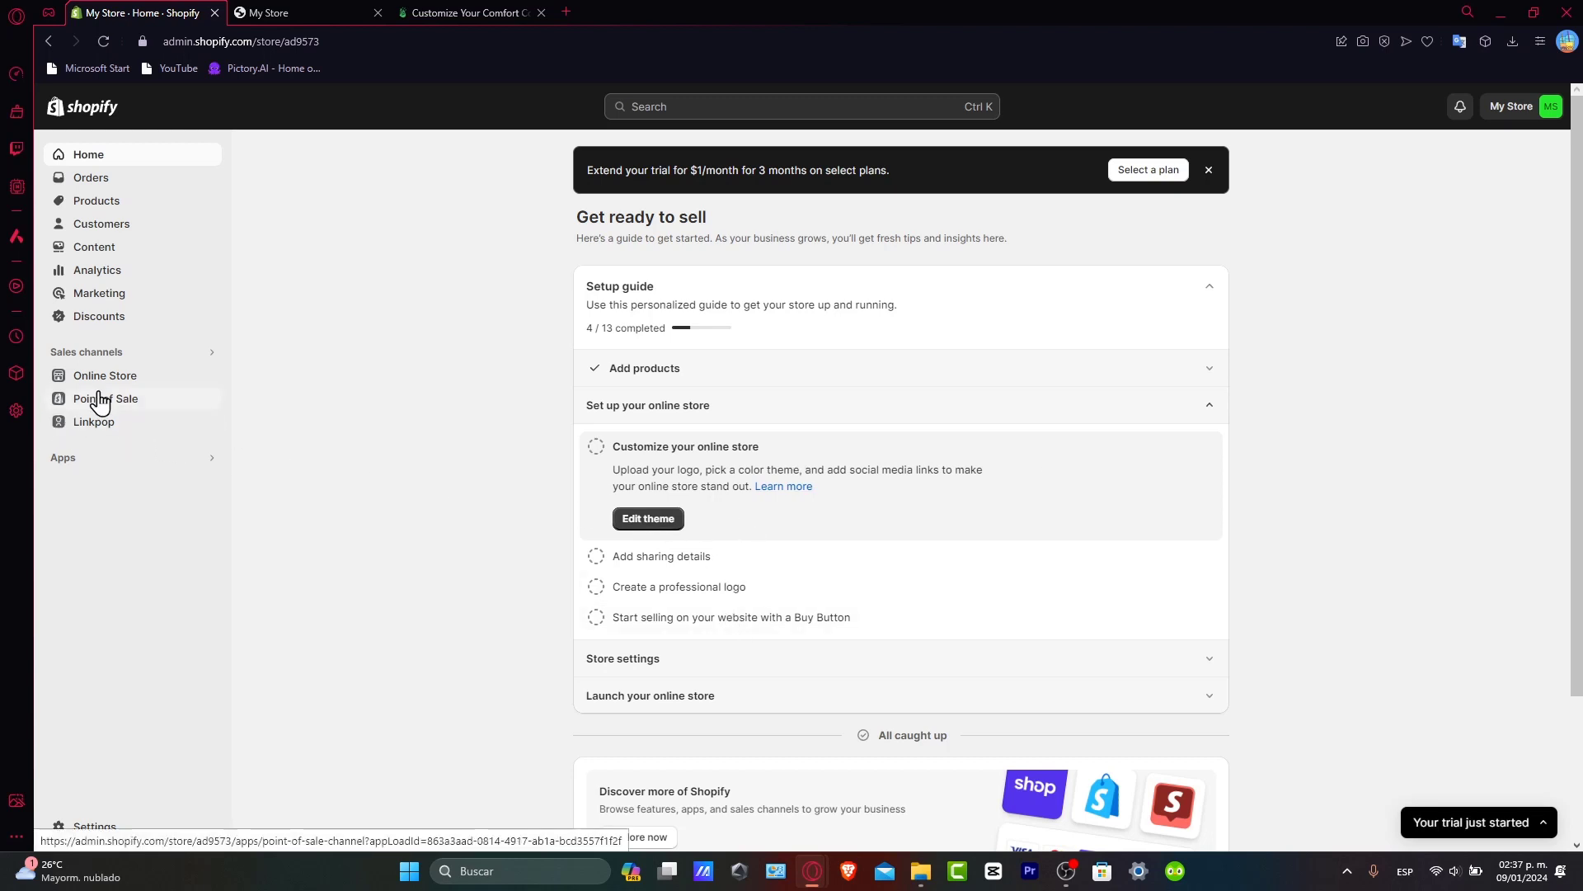
{"action": "left_click", "coordinate": [115, 460]}
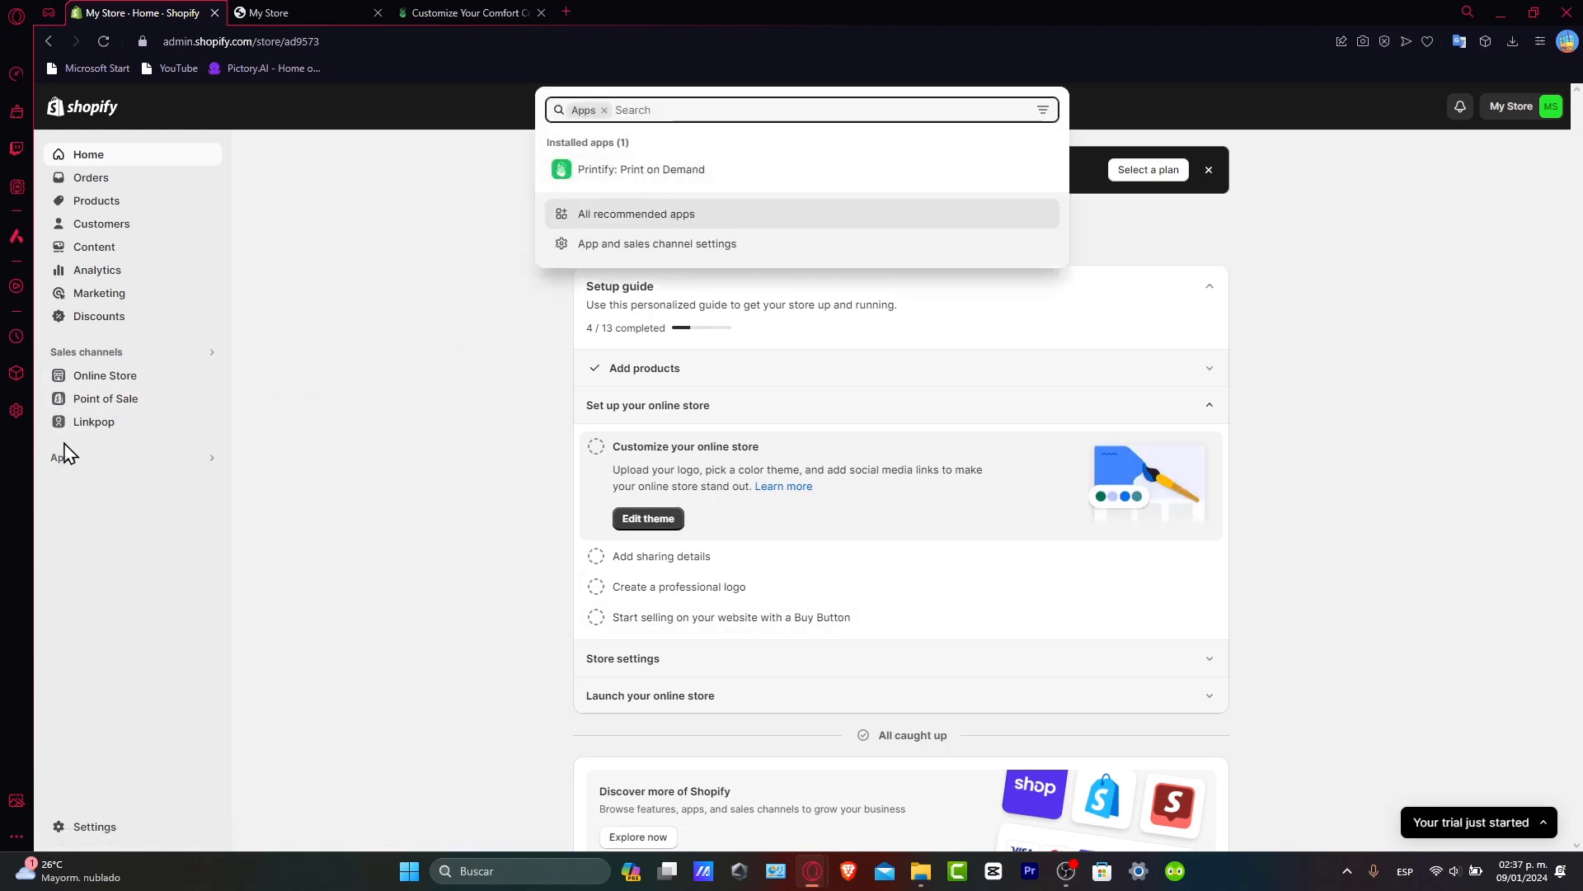
{"action": "left_click", "coordinate": [618, 214]}
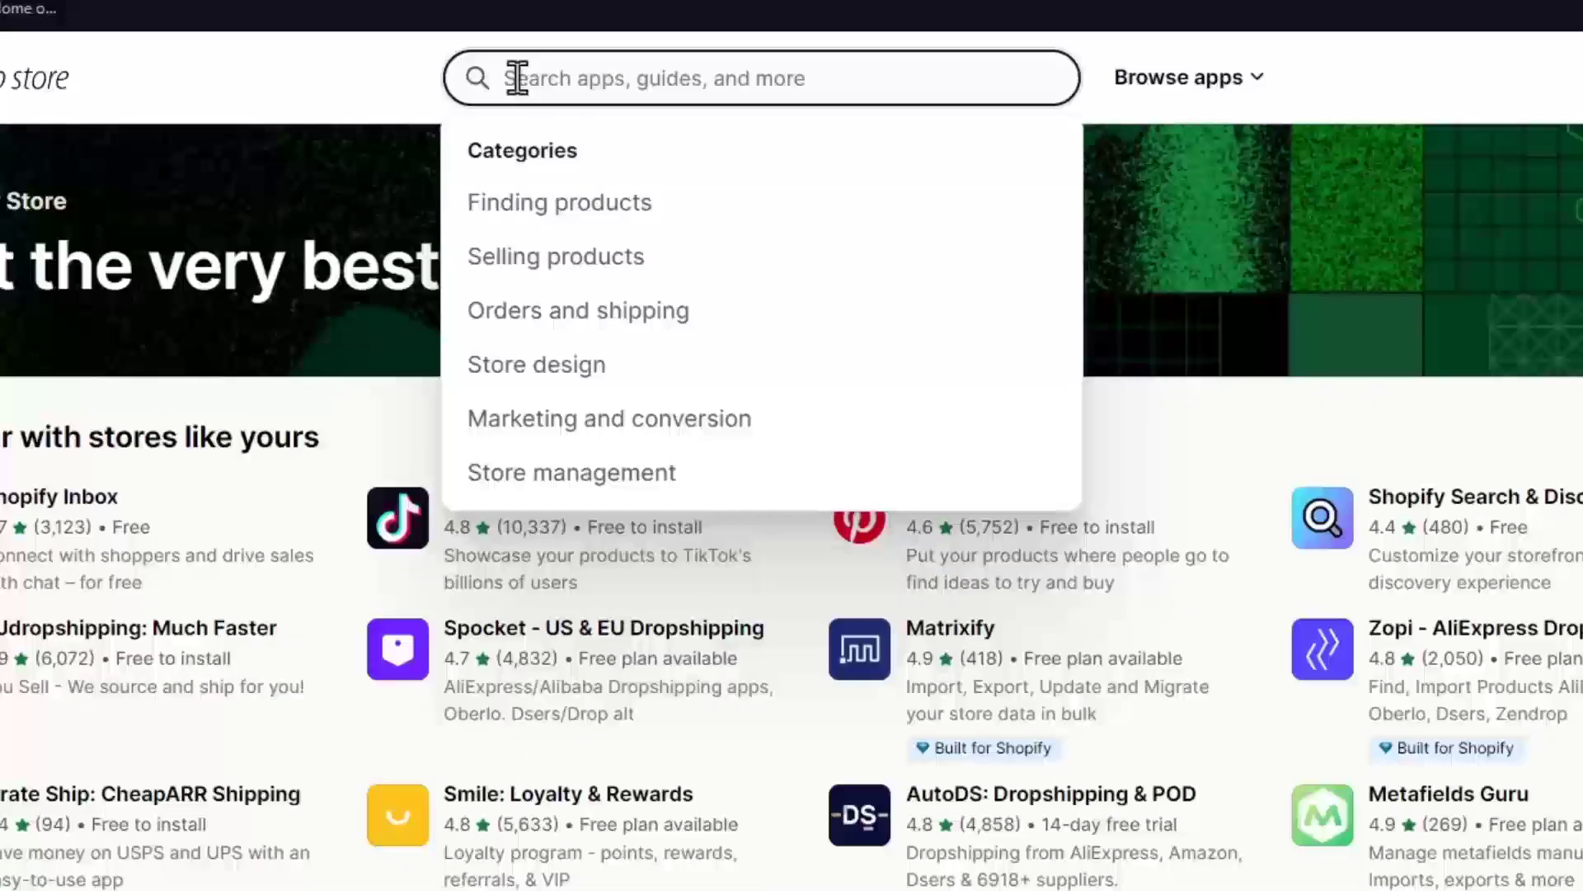
{"action": "type", "text": "meta"}
{"action": "key", "text": "Return"}
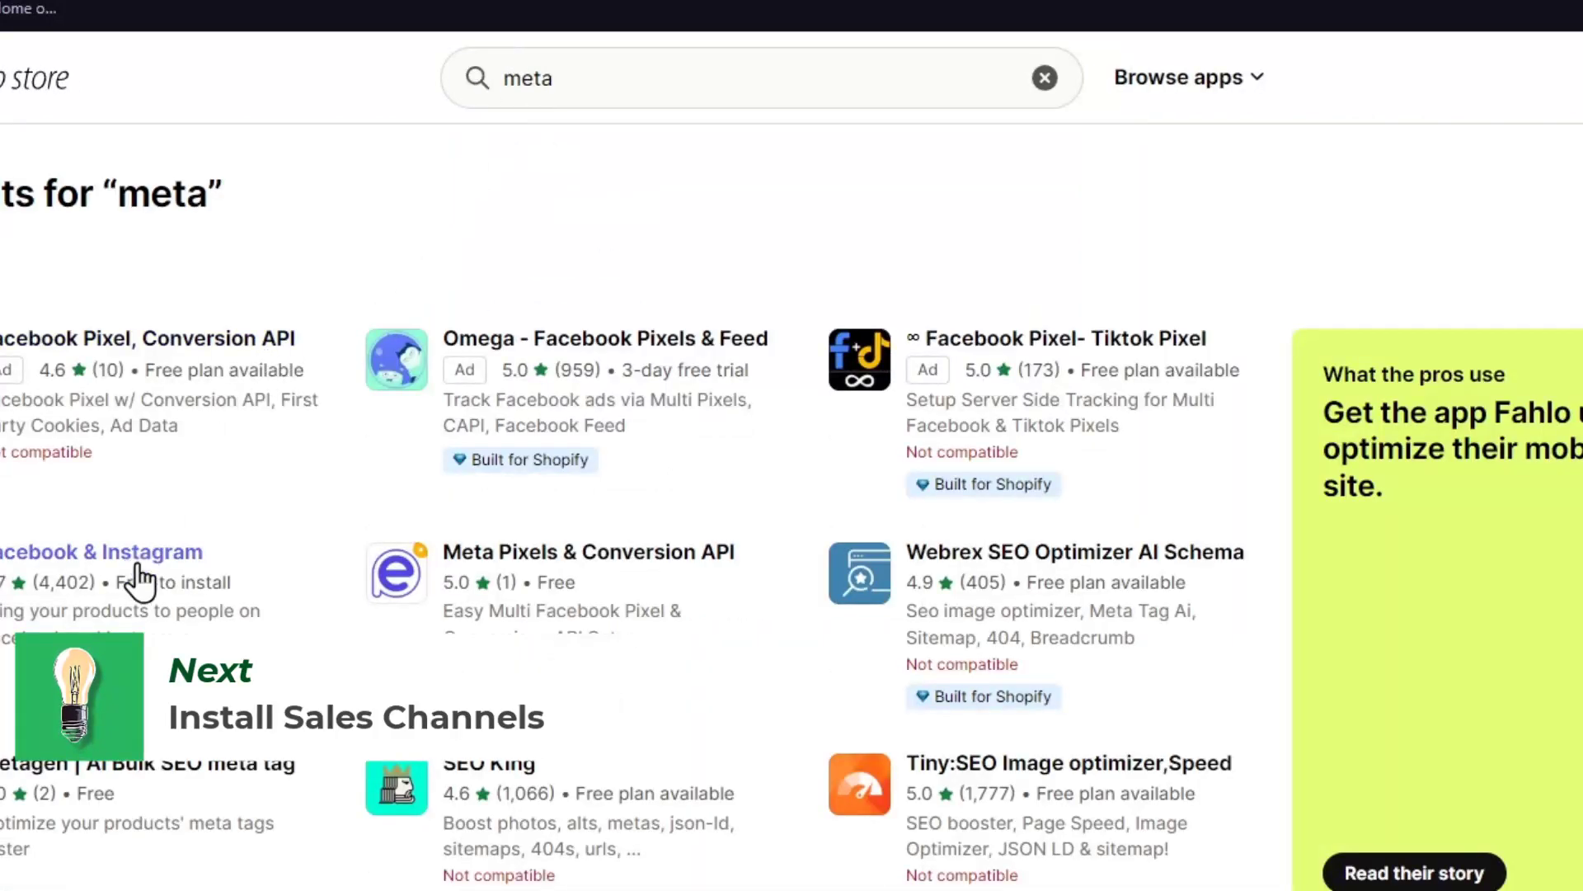
- Install the Facebook & Instagram app and confirm adding it as a sales channel
{"action": "left_click", "coordinate": [123, 552]}
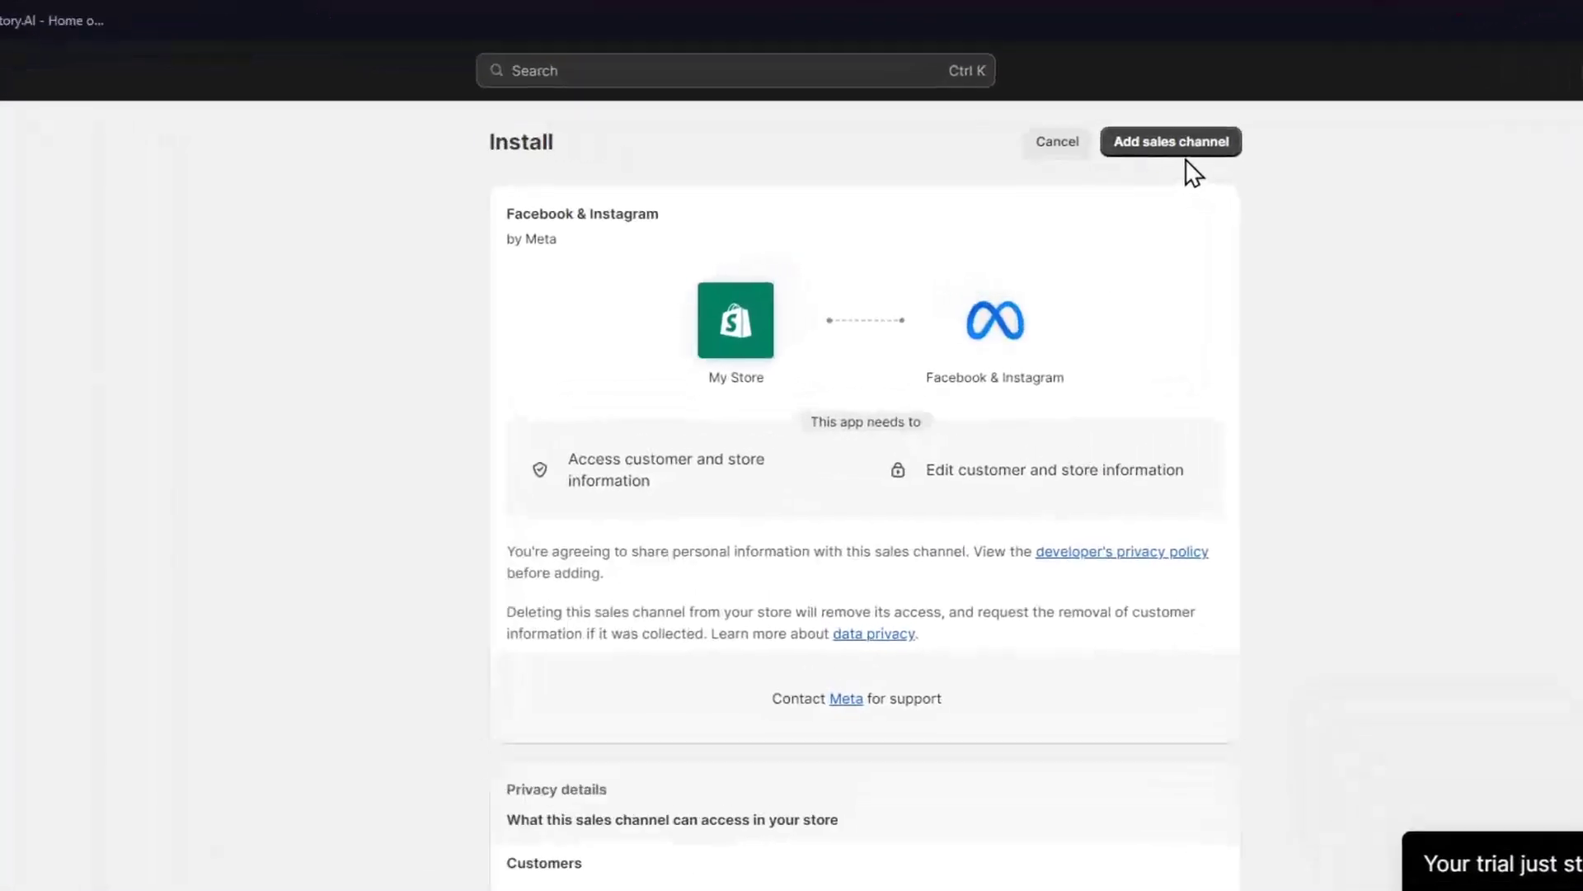
{"action": "left_click", "coordinate": [1154, 160]}
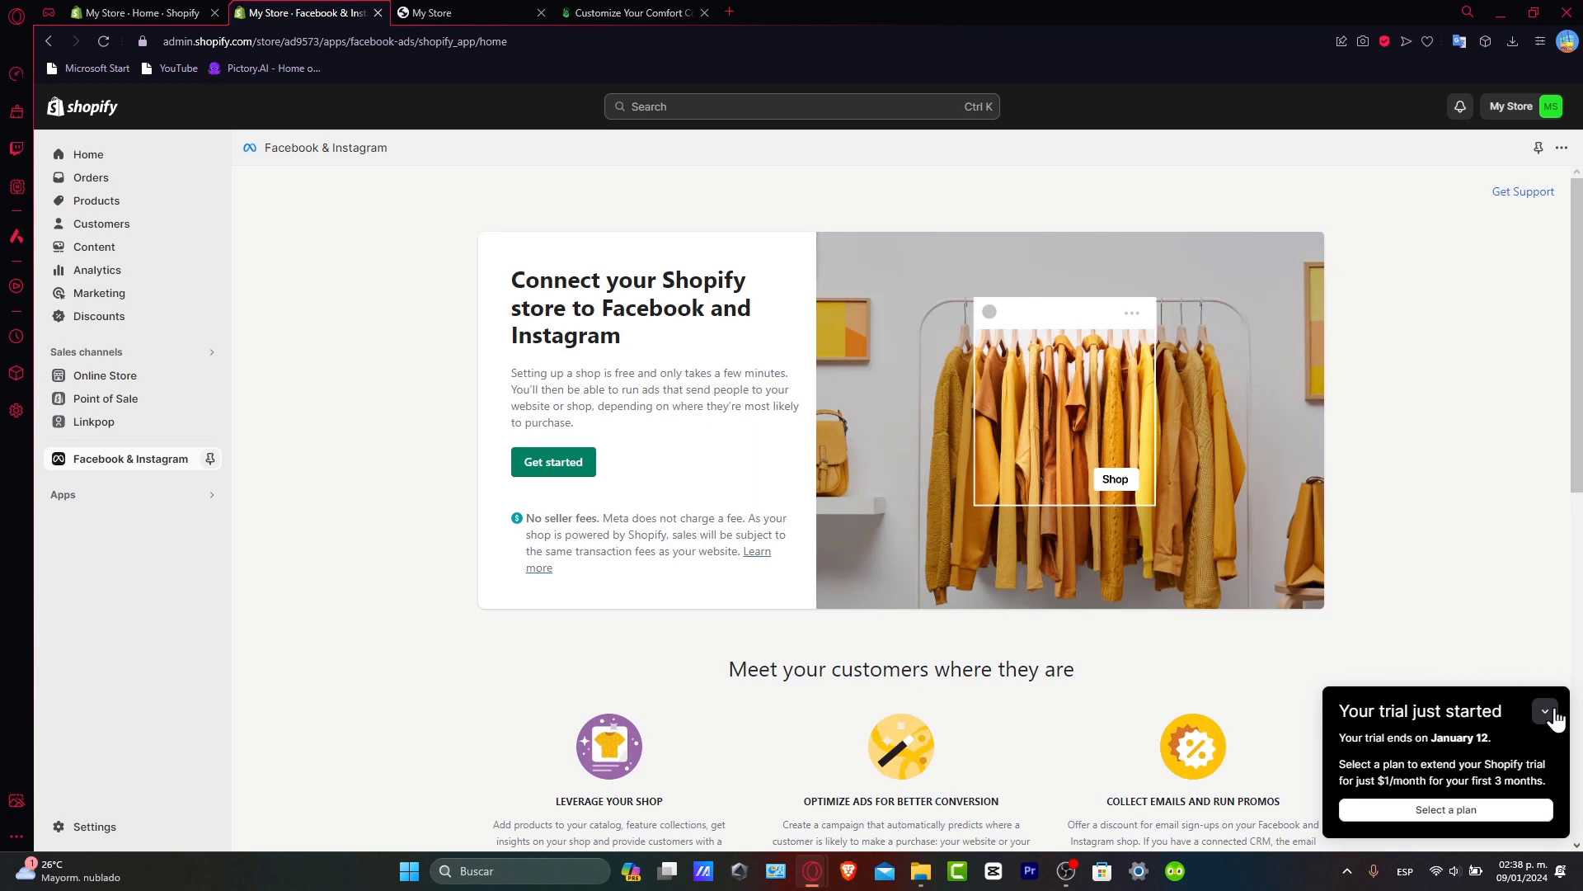
- Collapse the 'Your trial just started' card on the Facebook & Instagram channel page
{"action": "left_click", "coordinate": [1545, 711]}
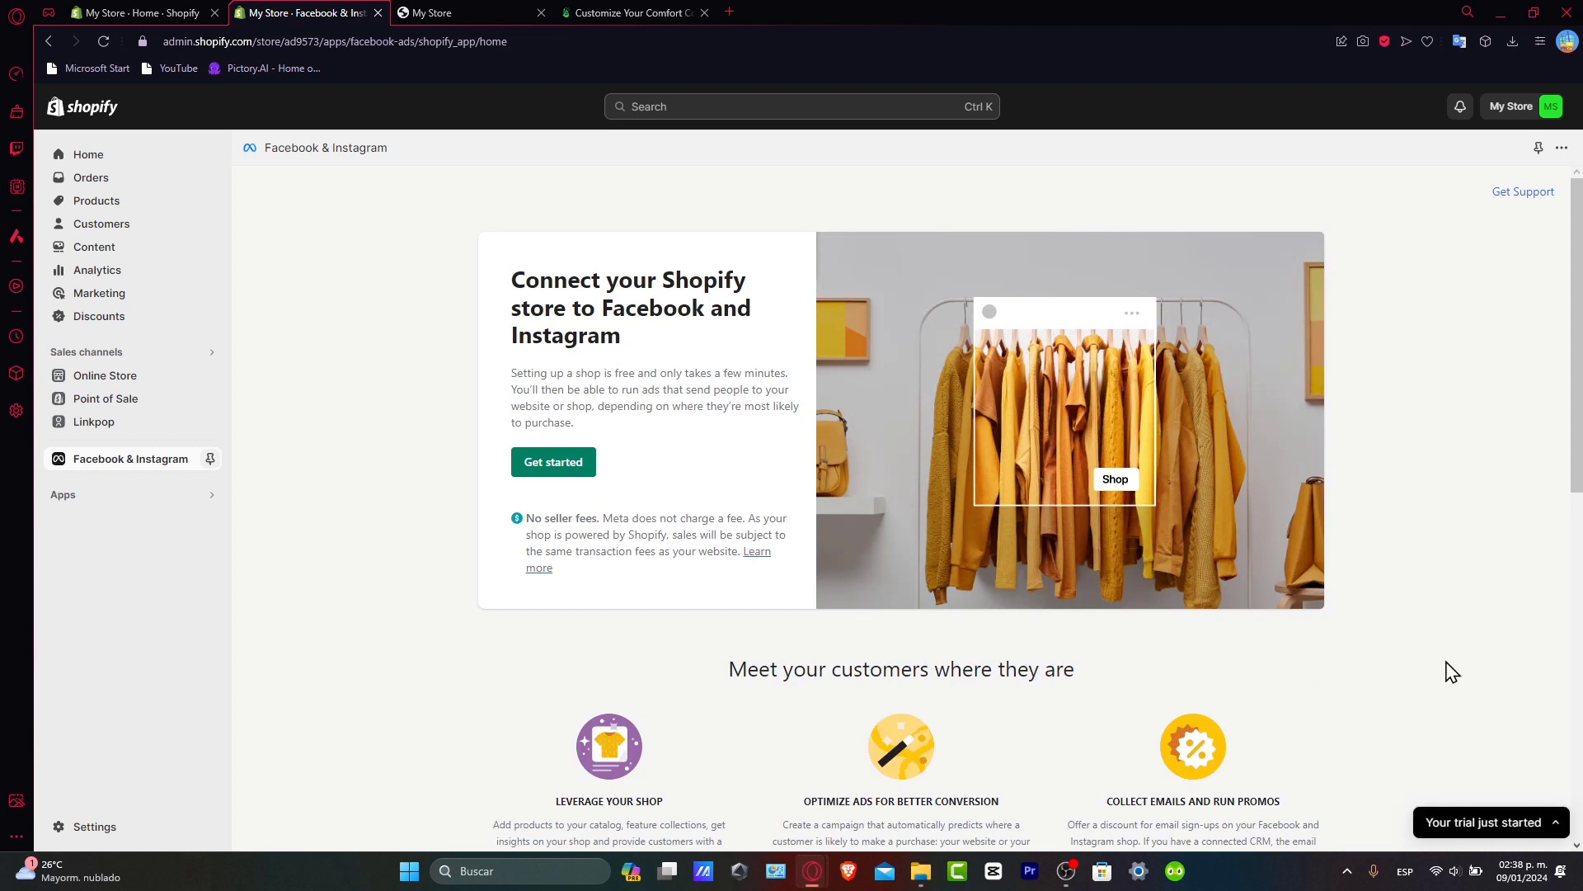